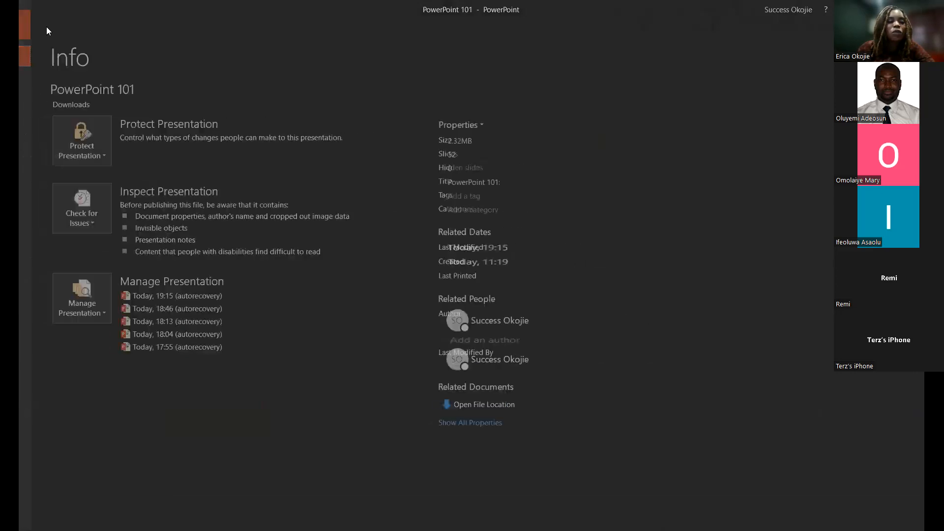
Show the Backstage view's Info and Open pages, including the recent presentations, and return to the slides
{"action": "left_click", "coordinate": [25, 31]}
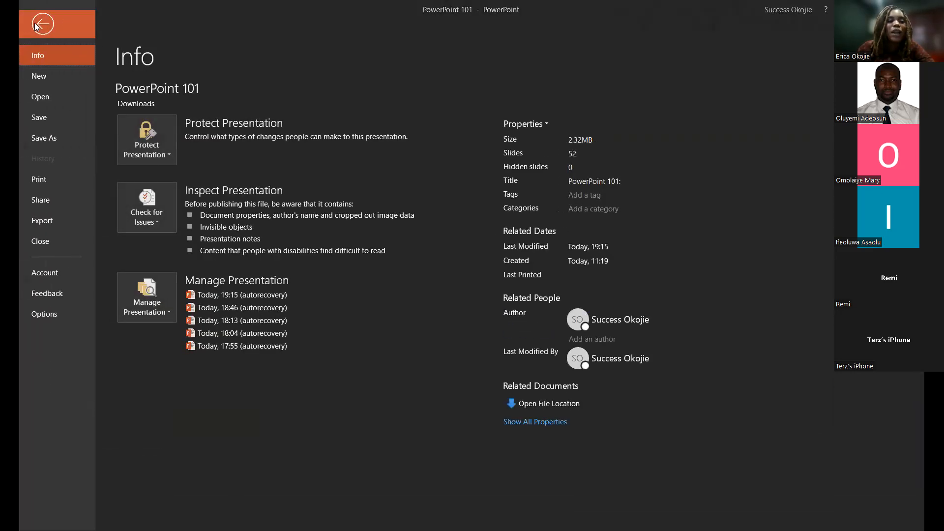
{"action": "left_click", "coordinate": [38, 23]}
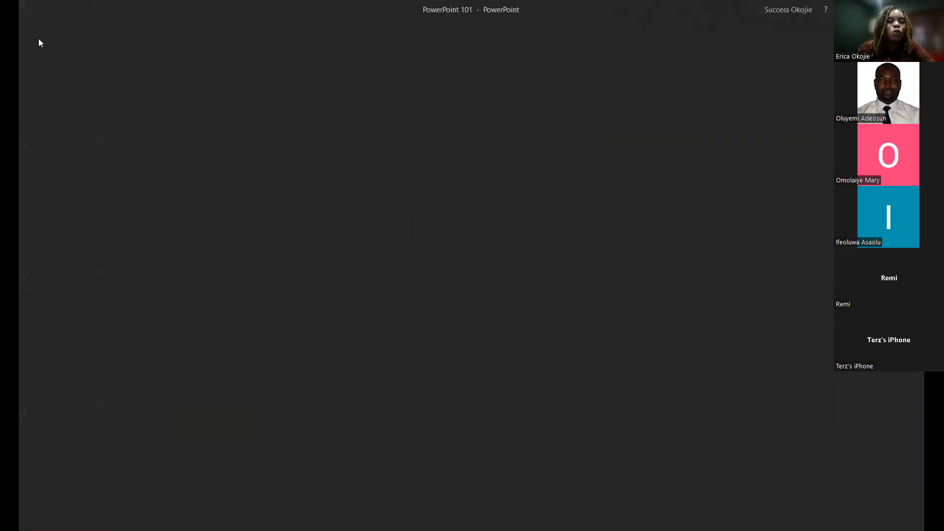
{"action": "left_click", "coordinate": [39, 35]}
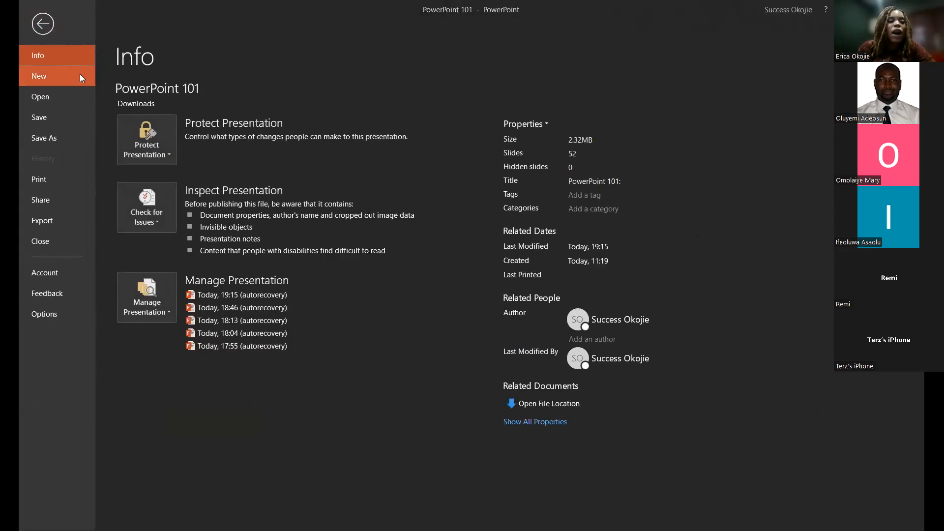
{"action": "left_click", "coordinate": [77, 101]}
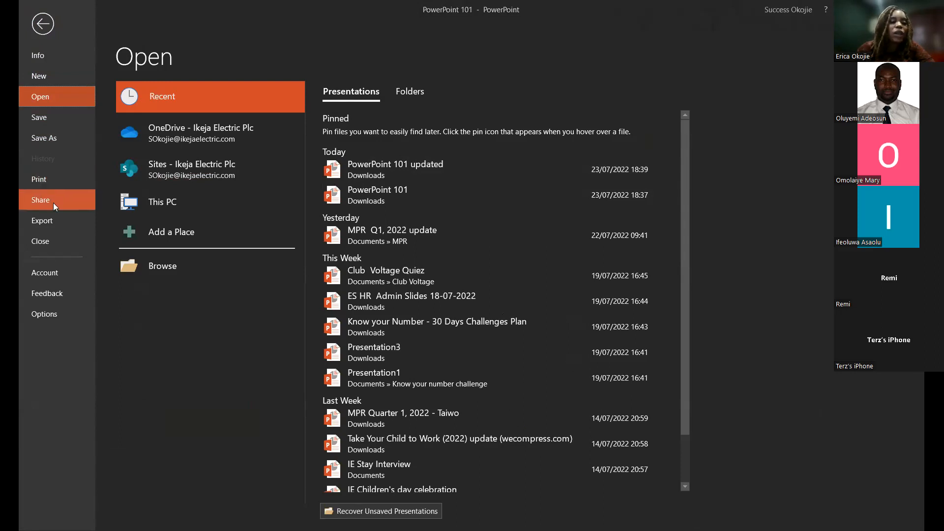
{"action": "left_click", "coordinate": [43, 24]}
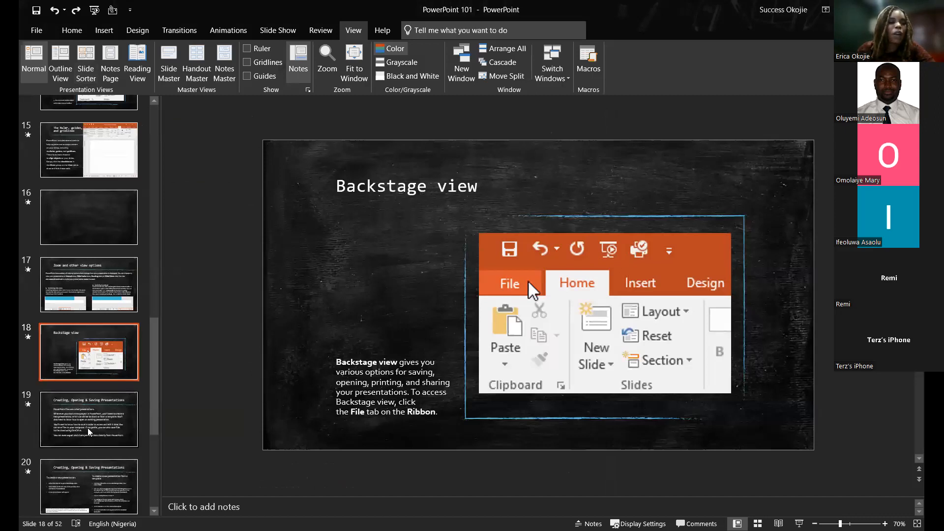
Go through slides 19 to 21 on creating, opening and pinning presentations
{"action": "left_click", "coordinate": [98, 413]}
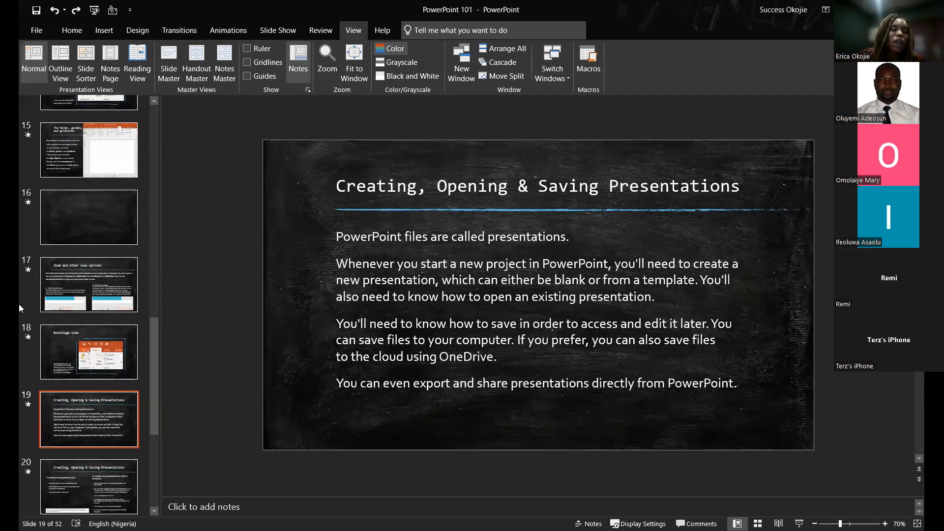
{"action": "scroll", "coordinate": [84, 339], "scroll_direction": "down", "scroll_amount": 3}
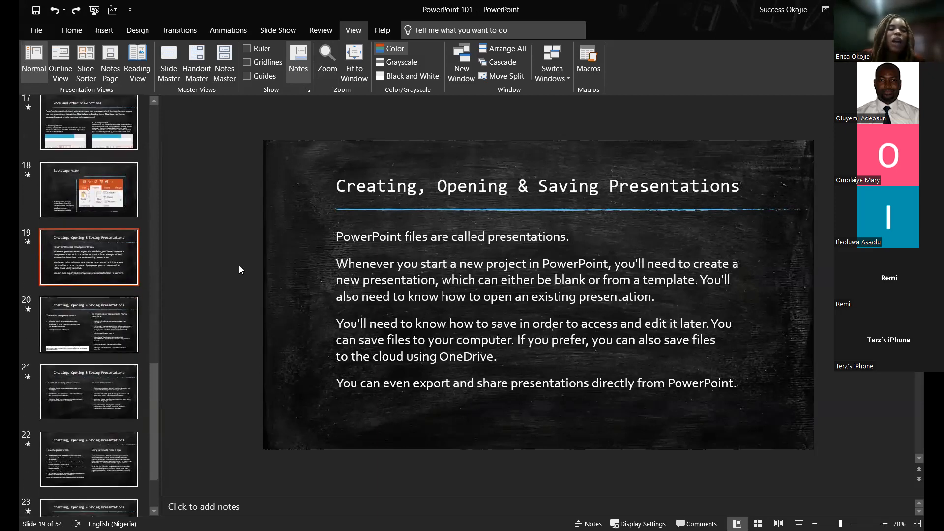
{"action": "left_click", "coordinate": [88, 324]}
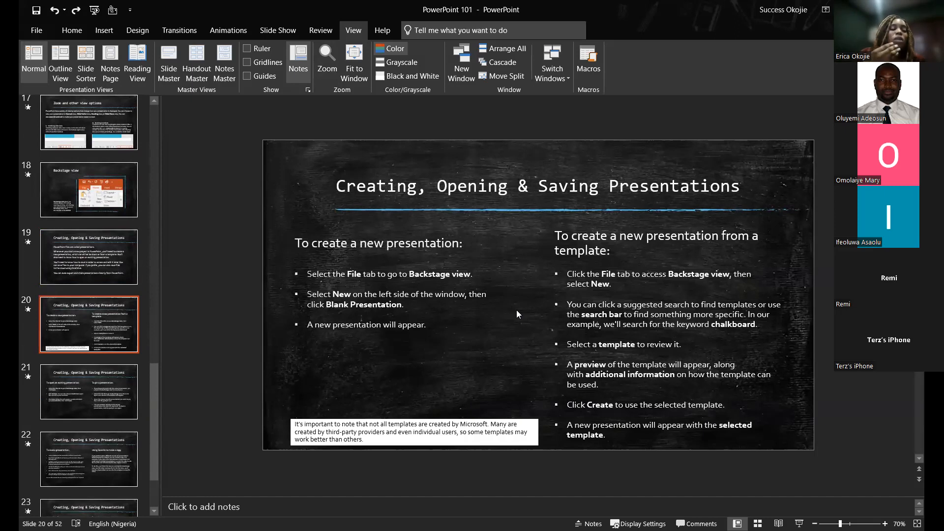
{"action": "left_click", "coordinate": [97, 377]}
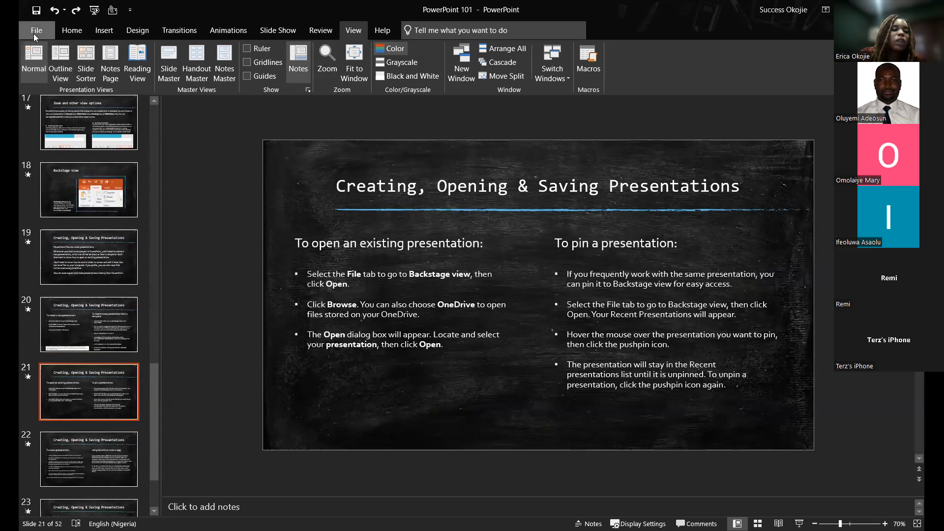
Bring up the dialog for recovering unsaved presentations, move it lower on the screen, and close it without opening a file
{"action": "left_click", "coordinate": [35, 32]}
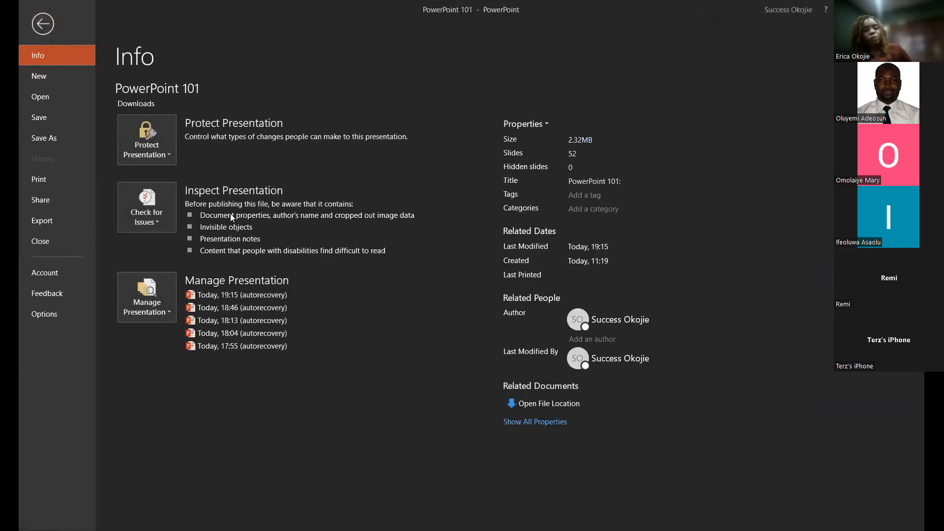
{"action": "left_click", "coordinate": [75, 95]}
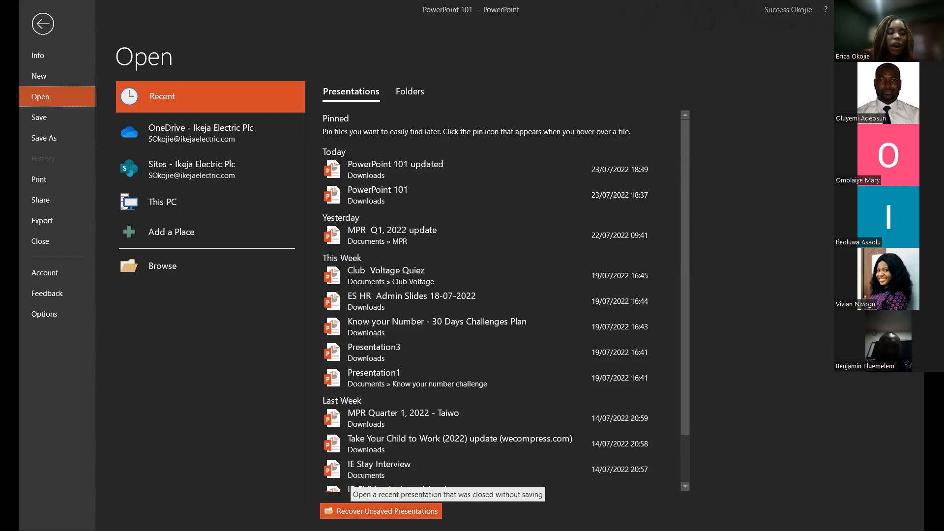
{"action": "key", "text": "Escape"}
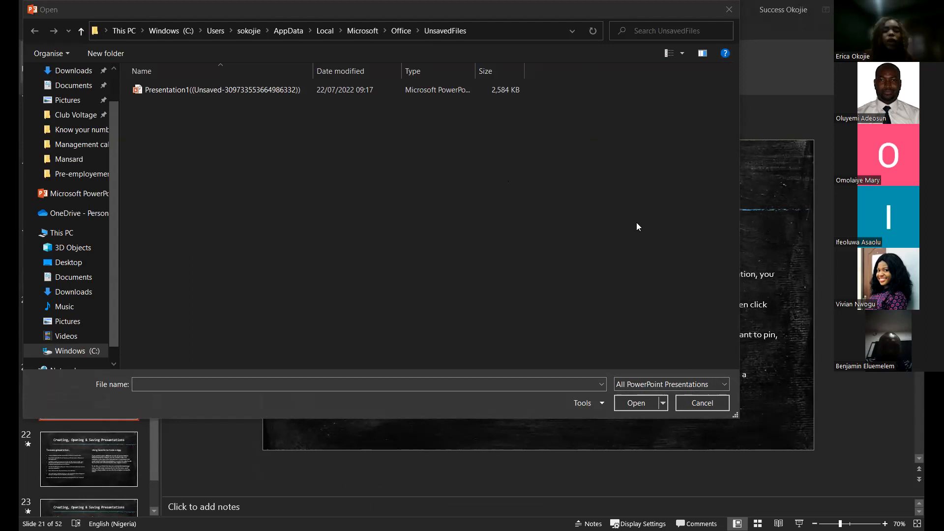
{"action": "left_click", "coordinate": [655, 272]}
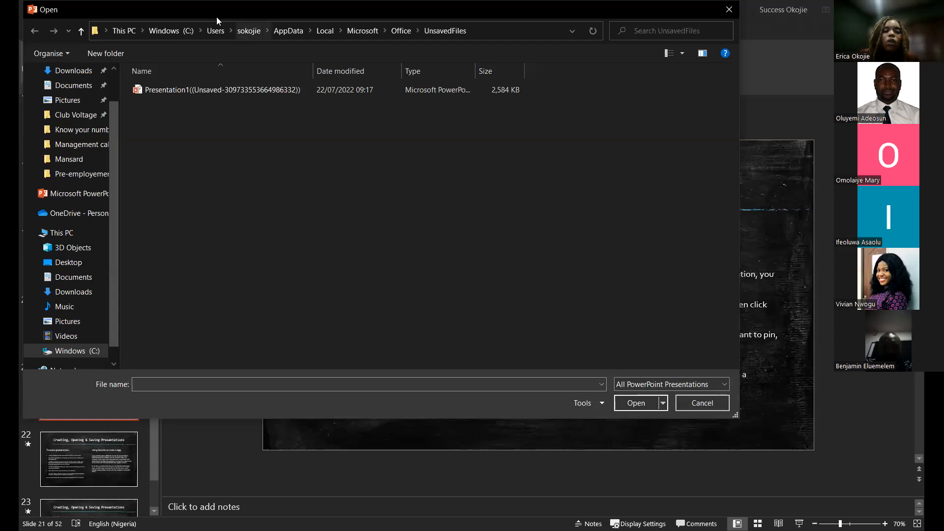
{"action": "left_click_drag", "start_coordinate": [216, 17], "coordinate": [237, 97]}
{"action": "left_click", "coordinate": [749, 91]}
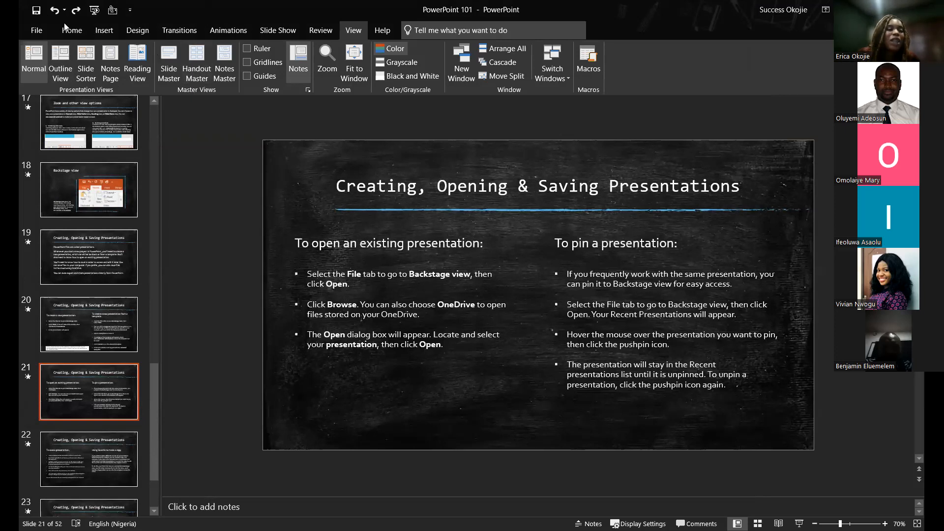
Reopen the unsaved presentations folder from the Open page, inspect the recoverable file's details, and dismiss the dialog
{"action": "left_click", "coordinate": [28, 33]}
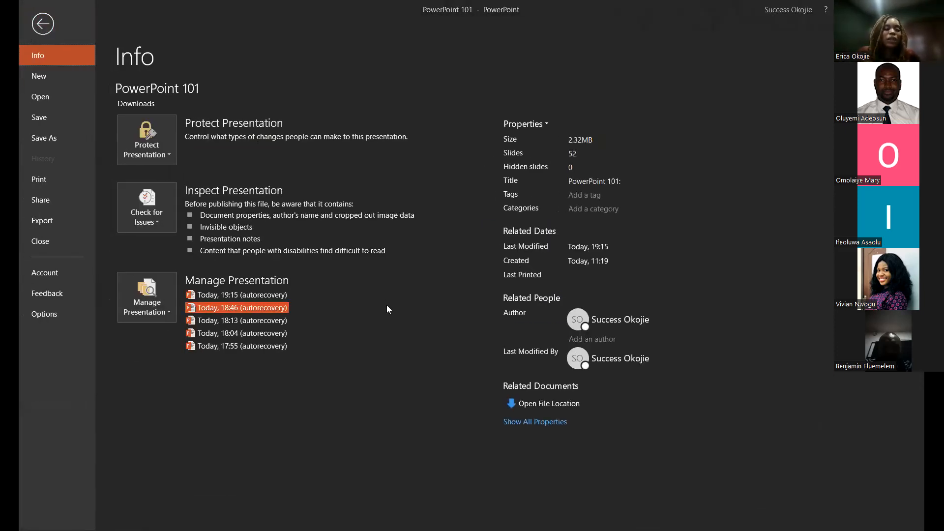
{"action": "left_click", "coordinate": [55, 98]}
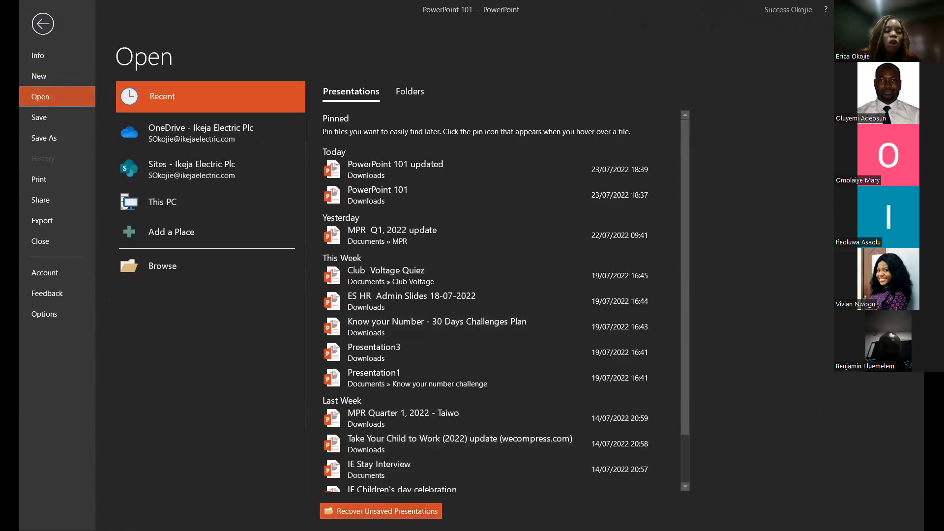
{"action": "left_click", "coordinate": [381, 511]}
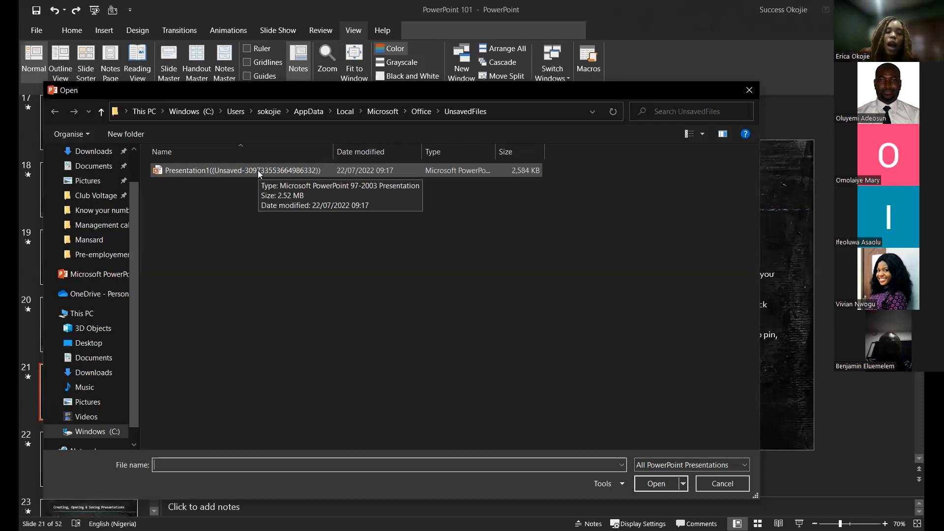
{"action": "left_click", "coordinate": [749, 90]}
Show slides 22 and 23 on saving, AutoRecover and exporting, and briefly view the Backstage Info page
{"action": "left_click", "coordinate": [94, 476]}
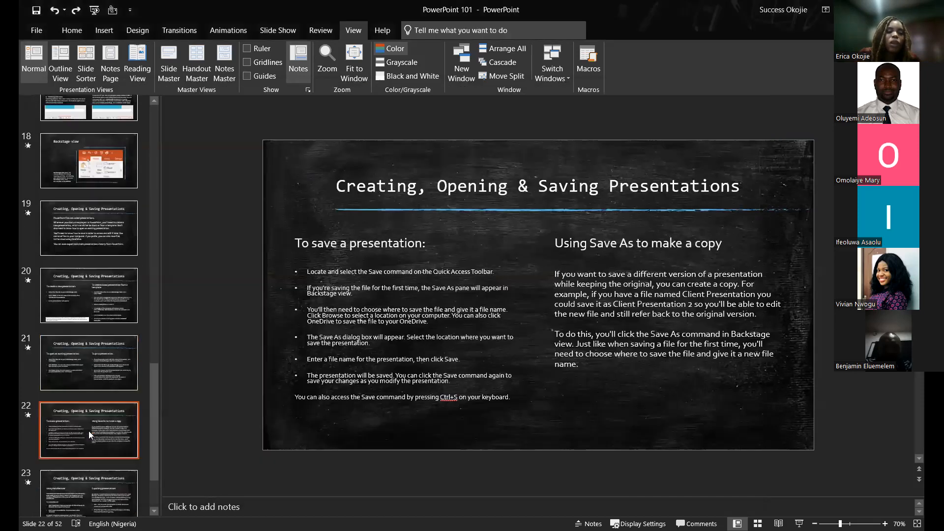
{"action": "left_click", "coordinate": [91, 438]}
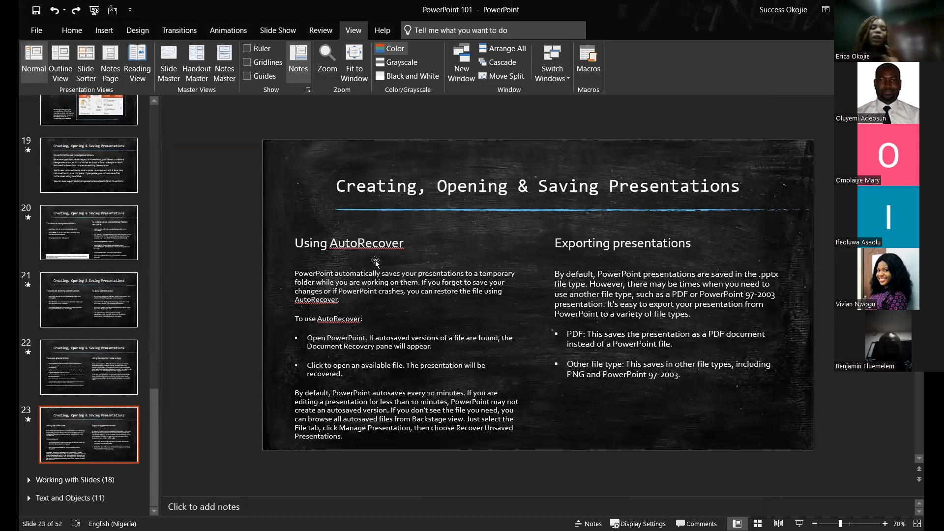
{"action": "left_click", "coordinate": [36, 33]}
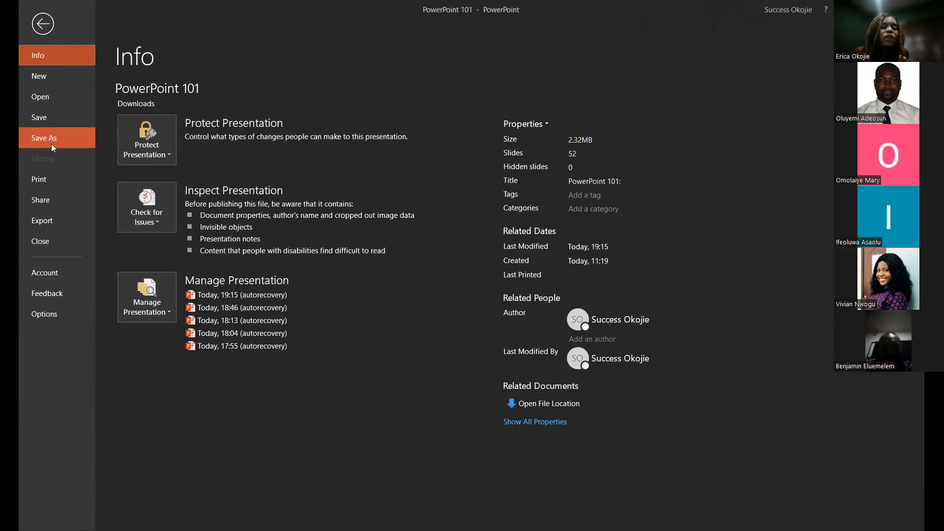
{"action": "left_click", "coordinate": [41, 26]}
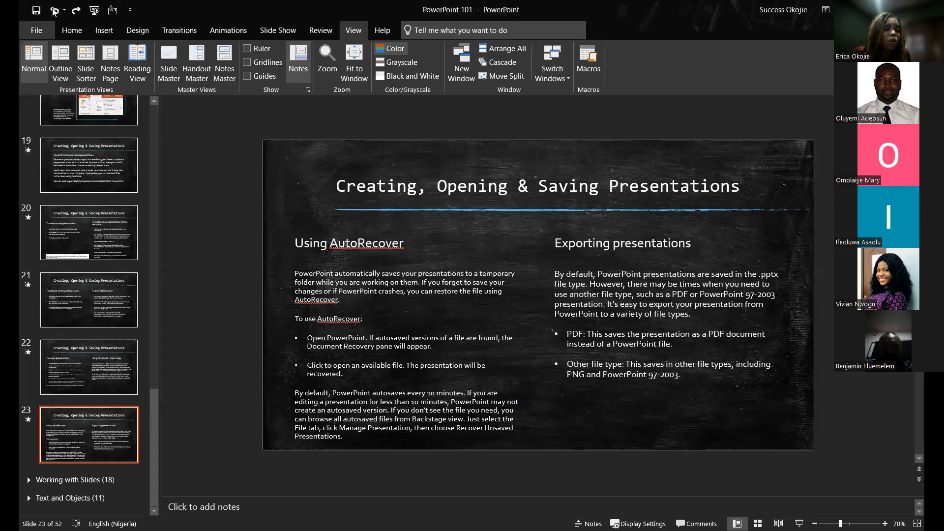
{"action": "left_click", "coordinate": [26, 32]}
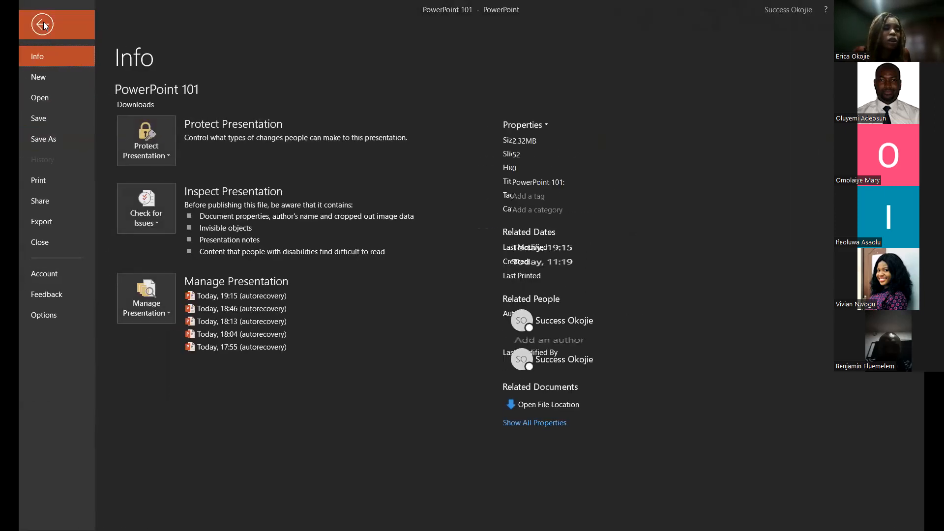
{"action": "left_click", "coordinate": [42, 25]}
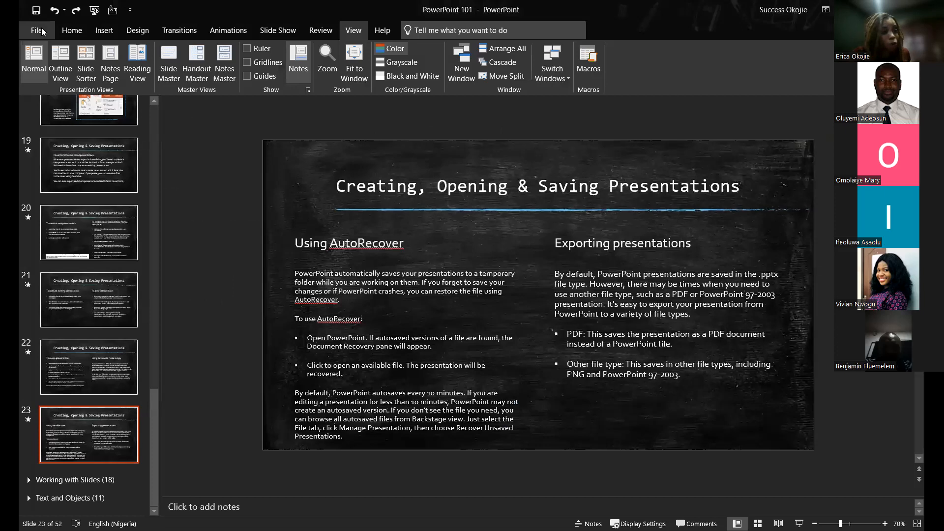
Examine the file types available when saving a copy to the Downloads folder, and leave without saving
{"action": "left_click", "coordinate": [41, 31]}
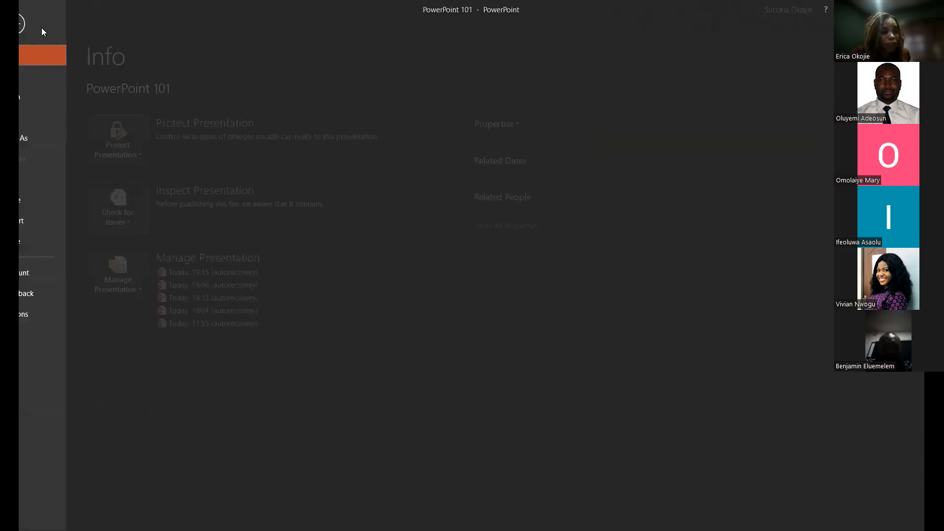
{"action": "left_click", "coordinate": [59, 135]}
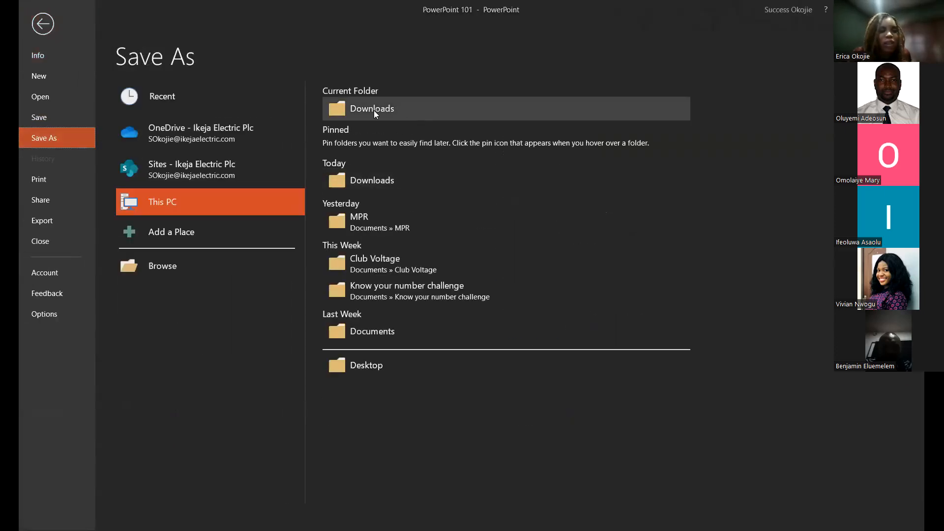
{"action": "left_click", "coordinate": [373, 111]}
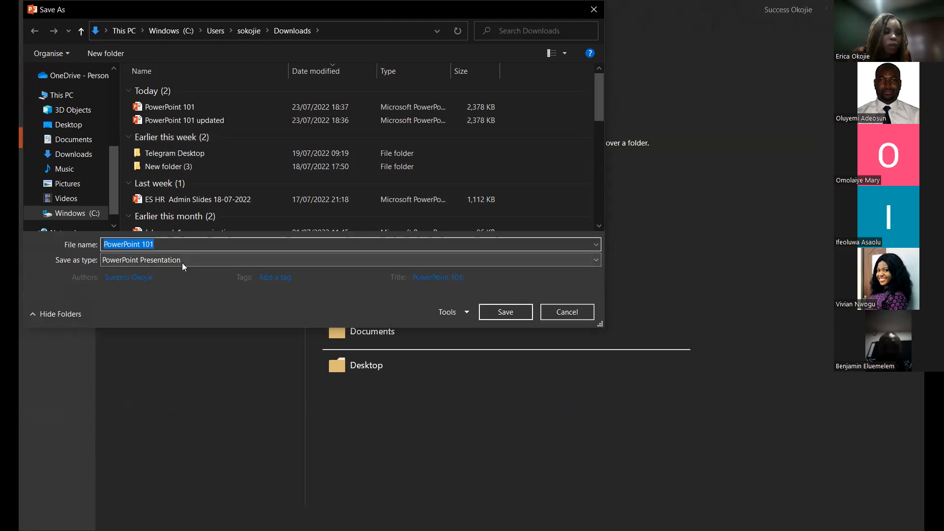
{"action": "left_click", "coordinate": [210, 263]}
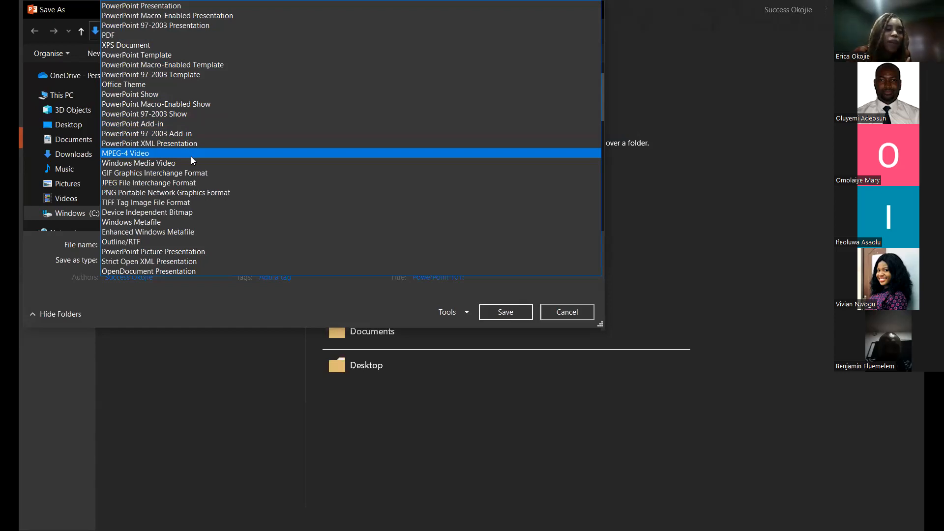
{"action": "left_click", "coordinate": [114, 285]}
{"action": "left_click", "coordinate": [546, 313]}
{"action": "left_click", "coordinate": [43, 24]}
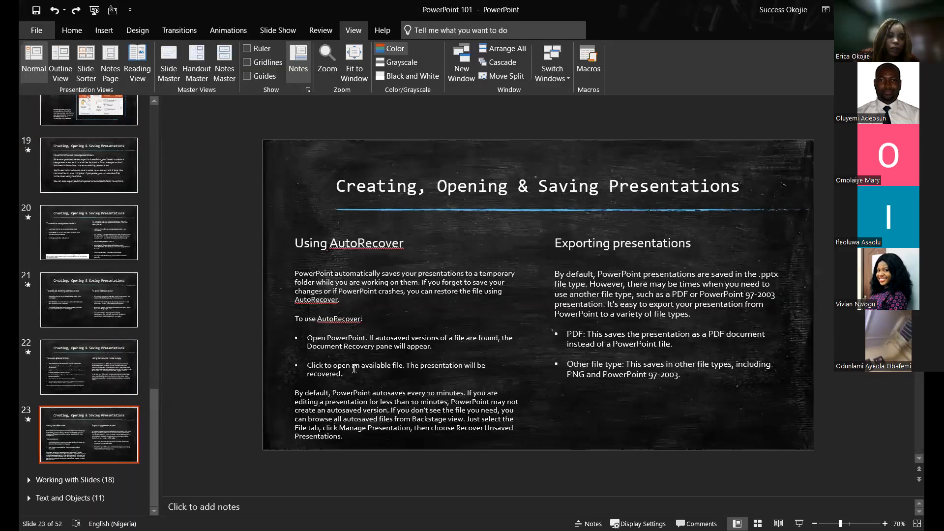
Collapse the Getting Started with PowerPoint section and go to the Working with Slides section's title slide
{"action": "scroll", "coordinate": [115, 224], "scroll_direction": "up", "scroll_amount": 12}
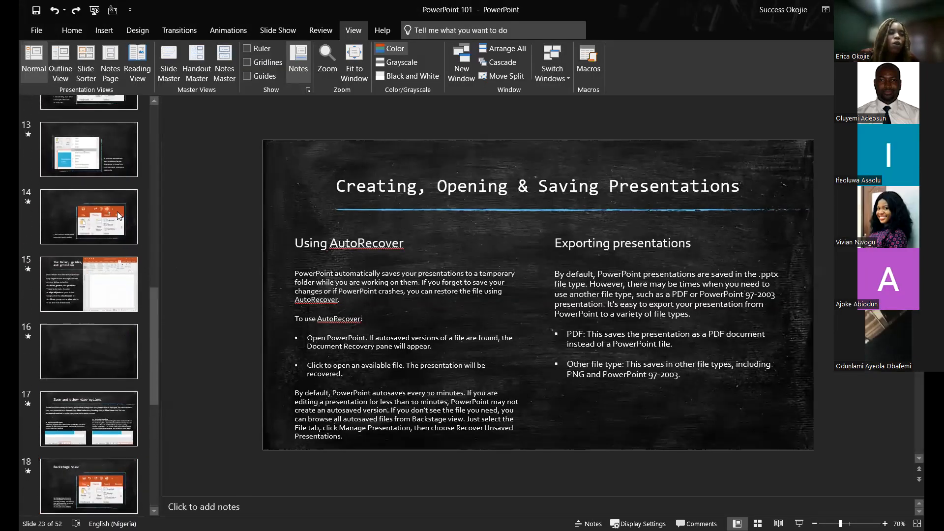
{"action": "scroll", "coordinate": [109, 206], "scroll_direction": "up", "scroll_amount": 3}
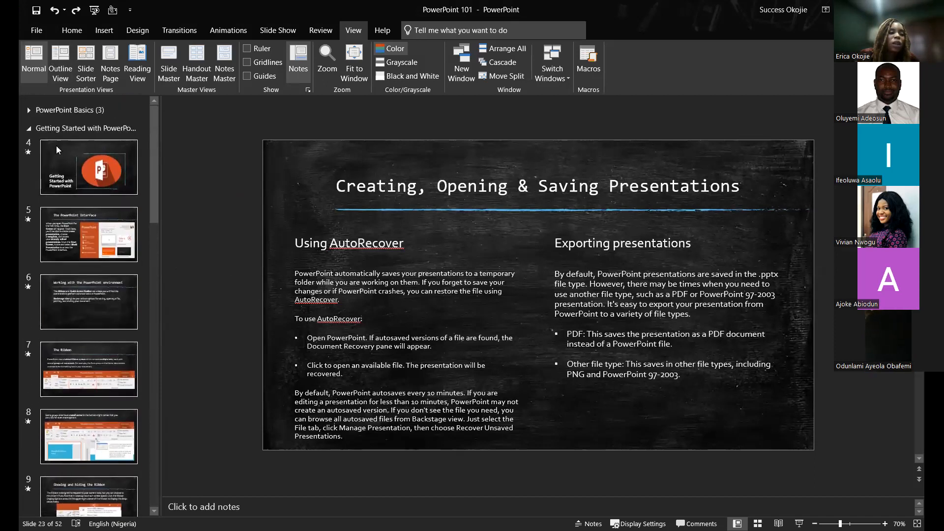
{"action": "left_click", "coordinate": [31, 129]}
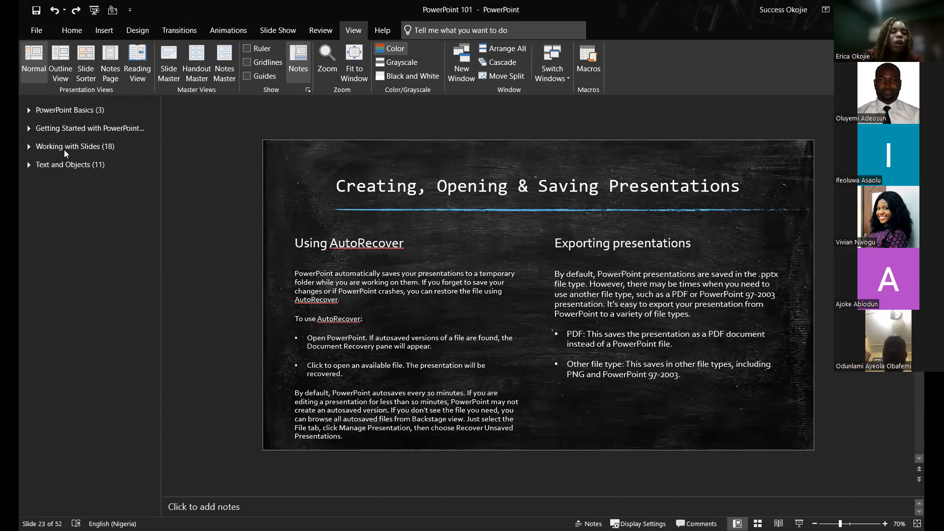
{"action": "left_click", "coordinate": [30, 143]}
{"action": "left_click", "coordinate": [28, 145]}
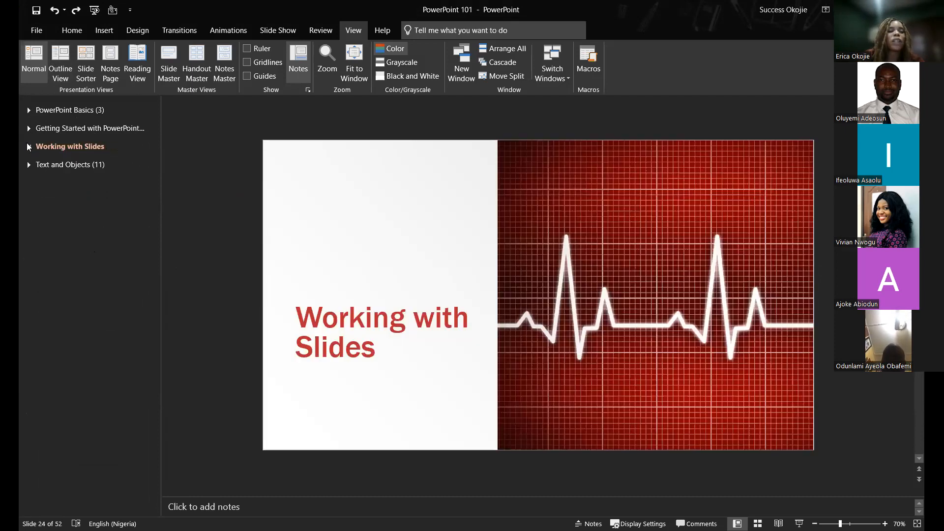
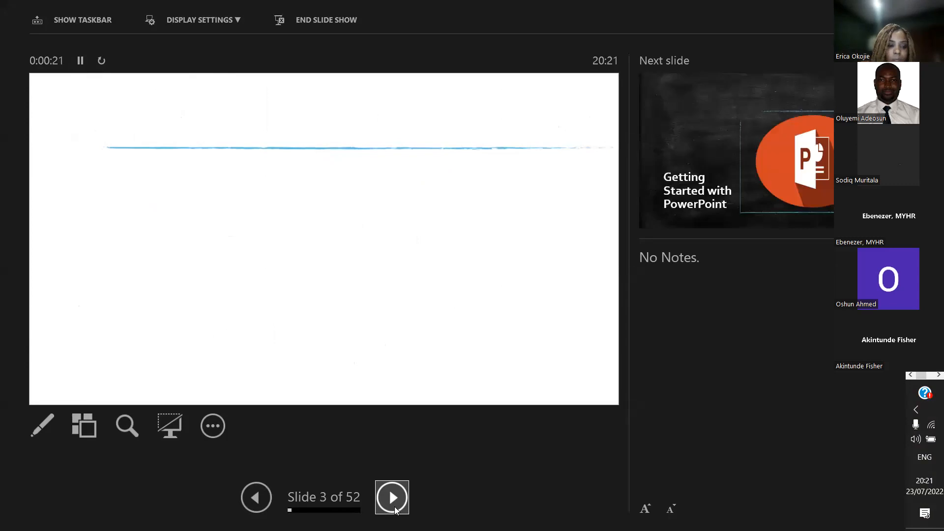
Advance the slide show past the Getting Started with PowerPoint title to The PowerPoint Interface slide
{"action": "left_click", "coordinate": [395, 507]}
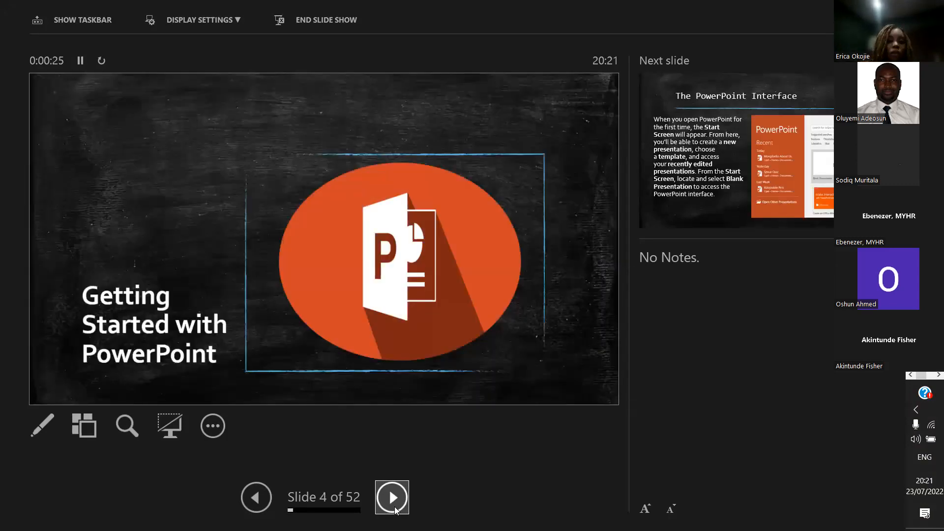
{"action": "left_click", "coordinate": [395, 506]}
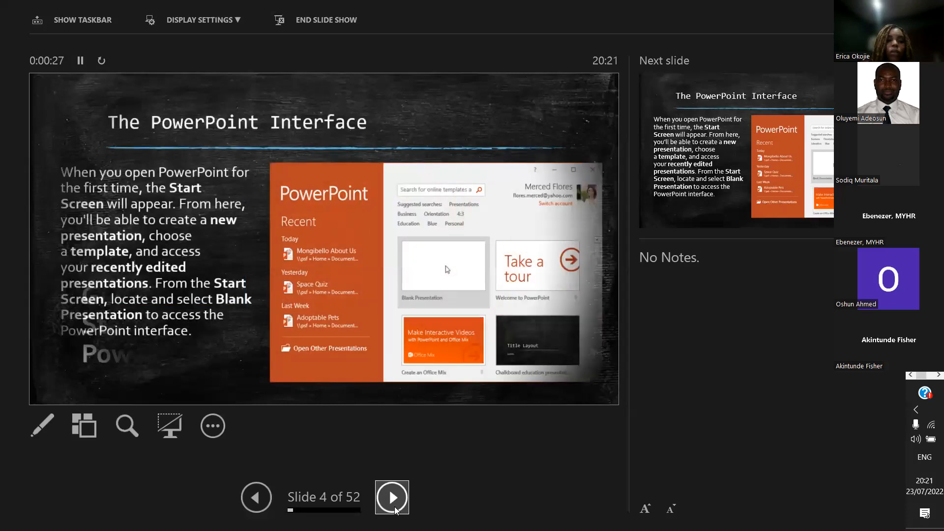
Advance the slide show through the PowerPoint environment and Ribbon slides to slide 8, and end the show
{"action": "left_click", "coordinate": [395, 507]}
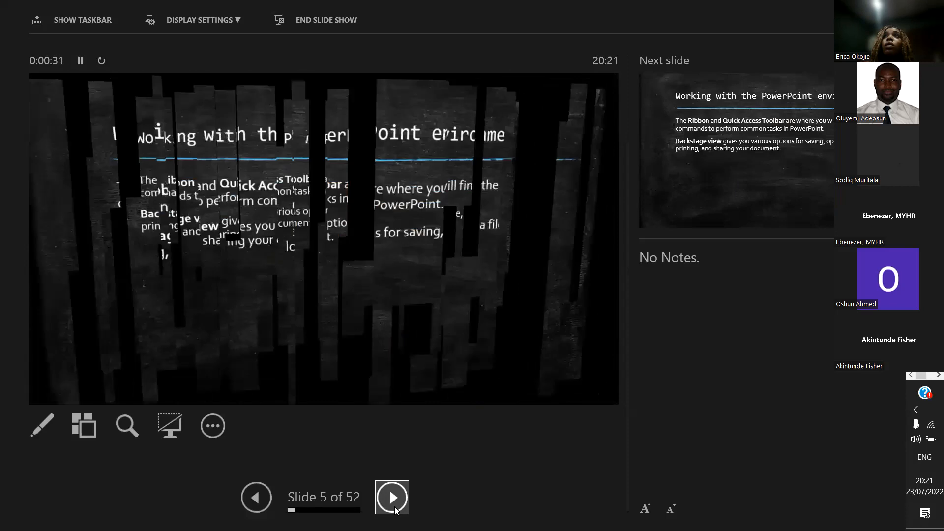
{"action": "left_click", "coordinate": [394, 507]}
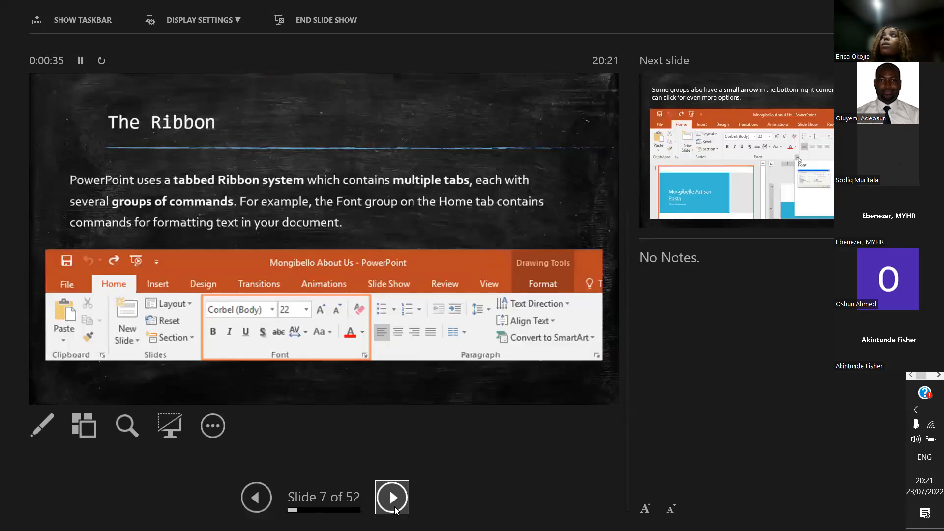
{"action": "left_click", "coordinate": [394, 507]}
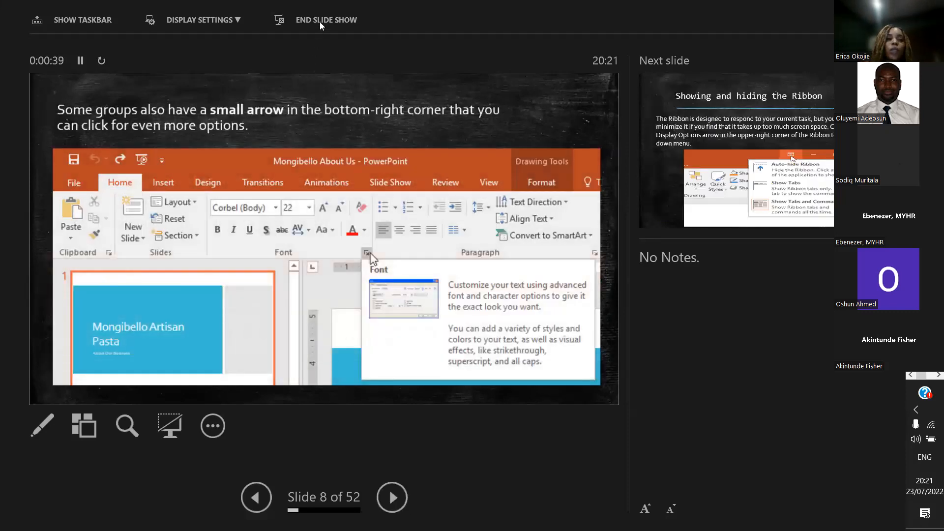
{"action": "left_click", "coordinate": [319, 20]}
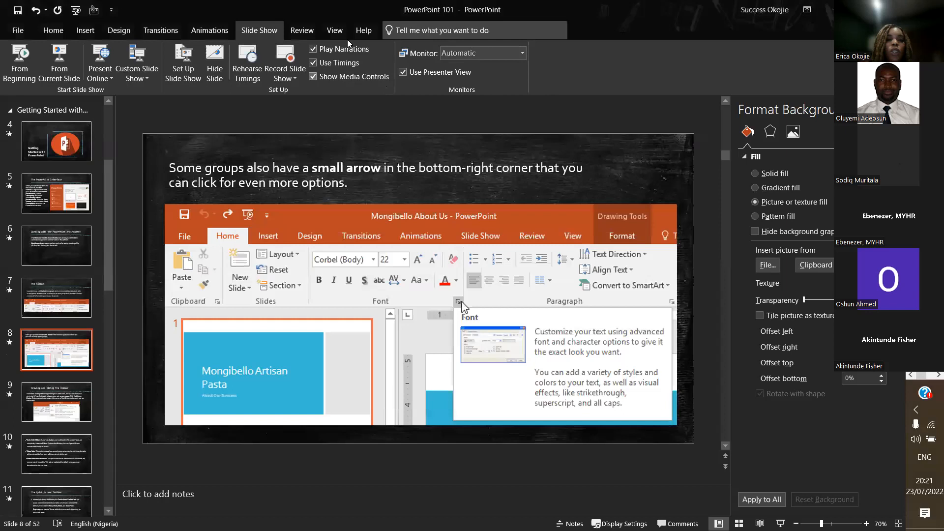
Set the transition duration of the Getting Started with PowerPoint title slide to 01.00 and apply it to all slides
{"action": "left_click", "coordinate": [44, 136]}
{"action": "scroll", "coordinate": [274, 29], "scroll_direction": "up", "scroll_amount": 1}
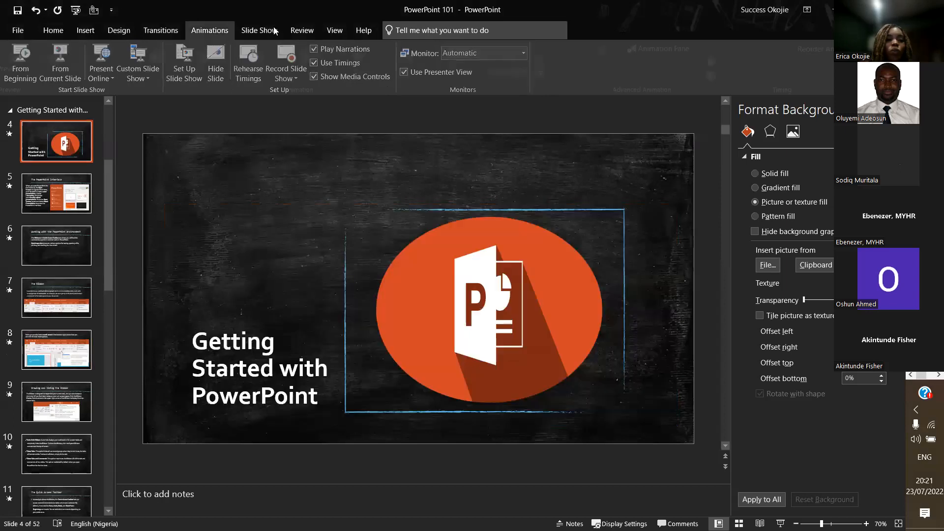
{"action": "scroll", "coordinate": [274, 30], "scroll_direction": "up", "scroll_amount": 4}
{"action": "scroll", "coordinate": [728, 92], "scroll_direction": "down", "scroll_amount": 3}
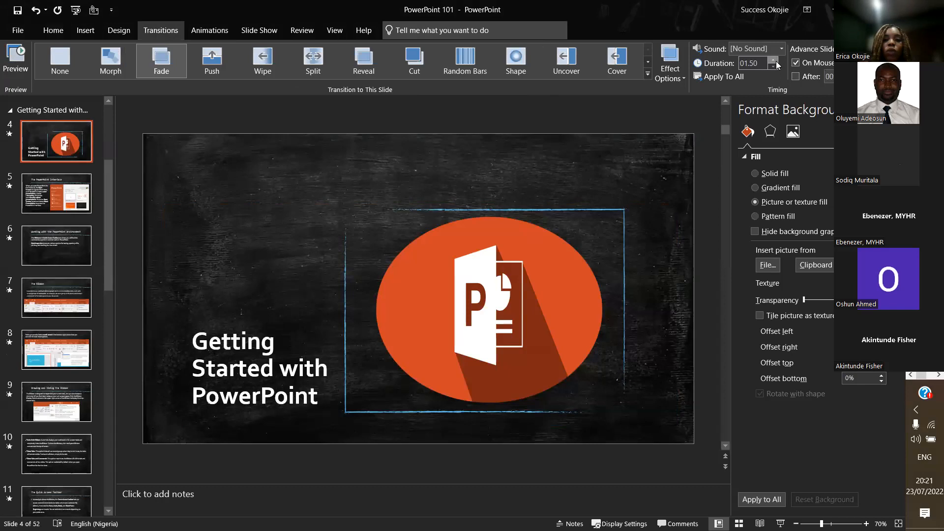
{"action": "left_click", "coordinate": [774, 67]}
{"action": "left_click", "coordinate": [774, 67]}
{"action": "left_click", "coordinate": [774, 67]}
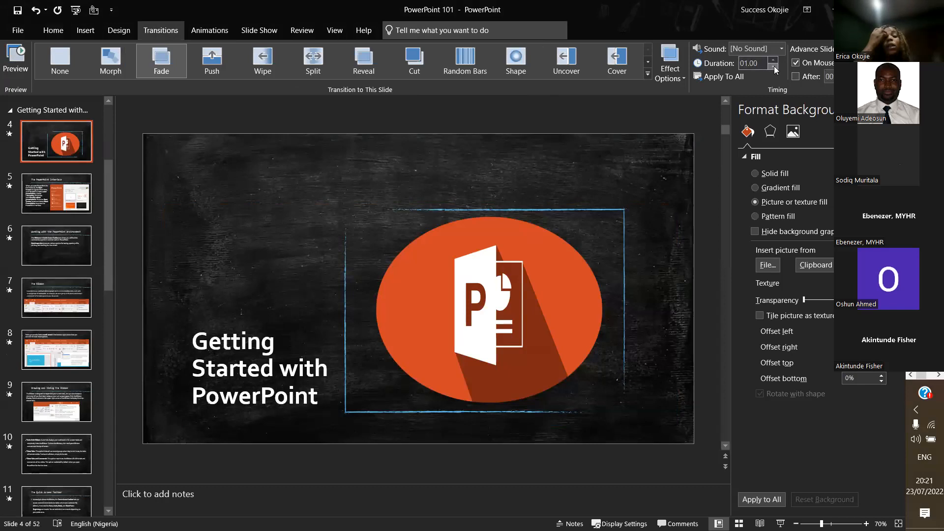
{"action": "left_click", "coordinate": [737, 77]}
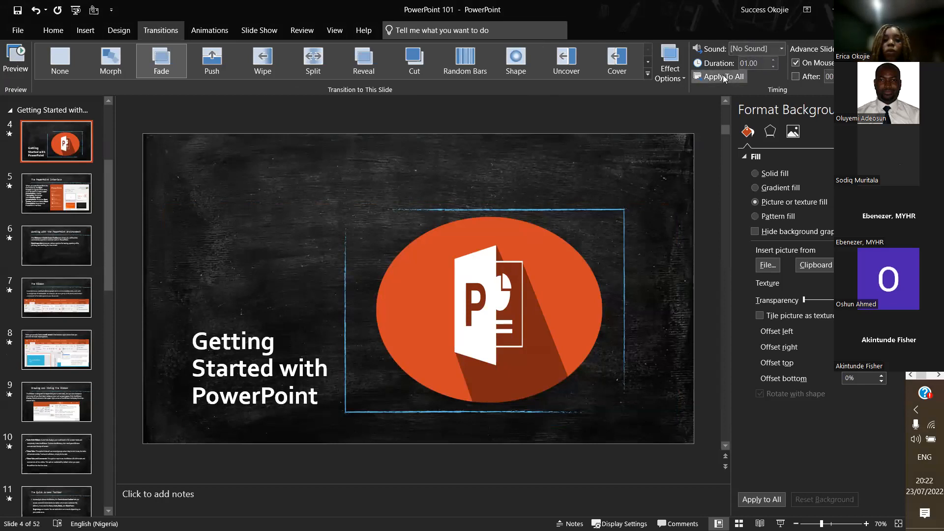
Set the transition sound to Hammer, turn off advancing on mouse click, and apply the settings to all slides
{"action": "left_click", "coordinate": [781, 49]}
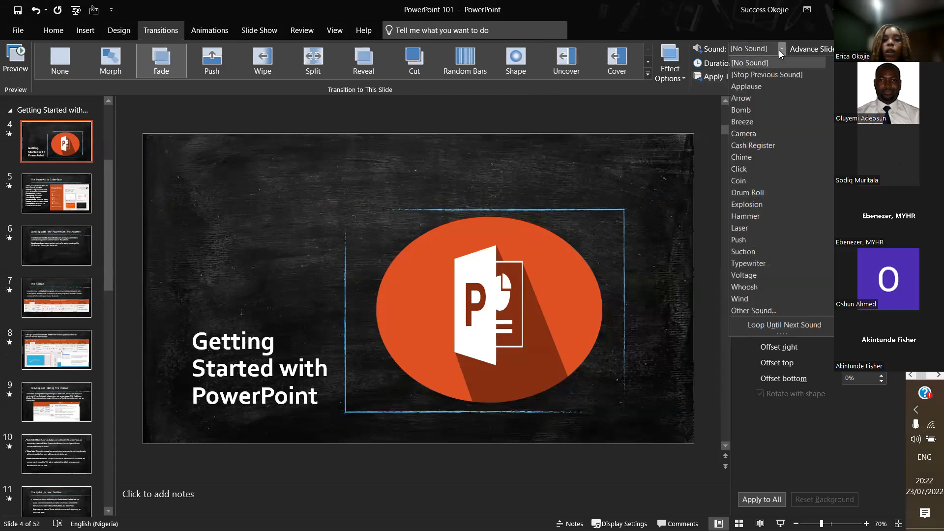
{"action": "left_click", "coordinate": [772, 215]}
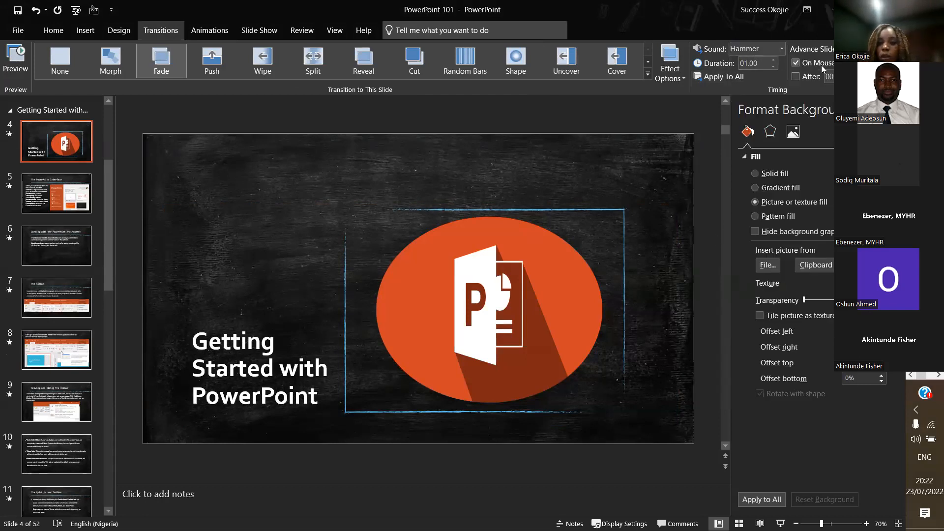
{"action": "left_click", "coordinate": [797, 62]}
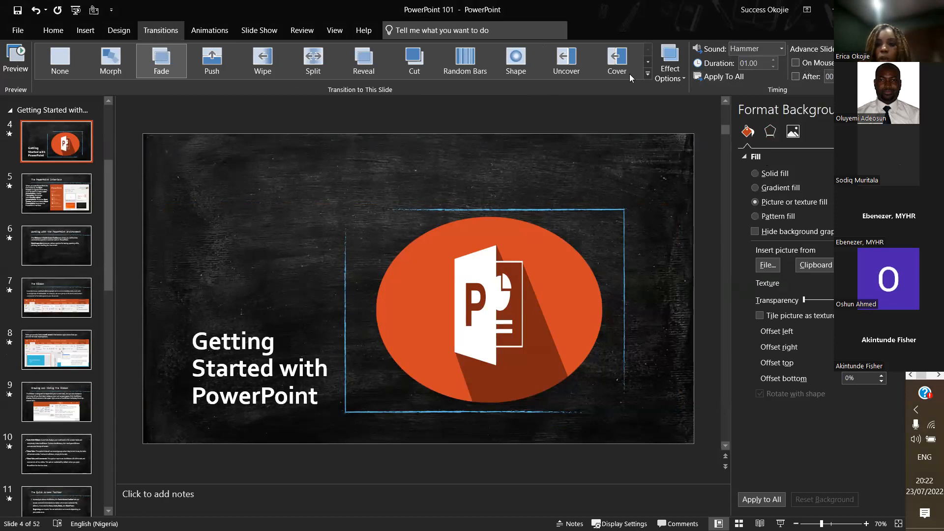
{"action": "left_click", "coordinate": [737, 78]}
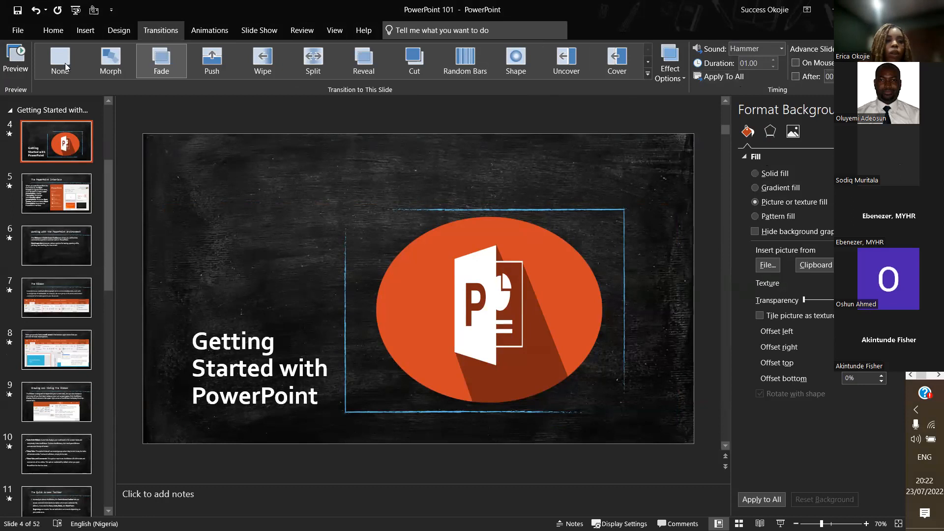
Run the slide show from the beginning through slide 3, showing the additional presenter options on the way, and end it
{"action": "left_click", "coordinate": [260, 31]}
{"action": "left_click", "coordinate": [22, 53]}
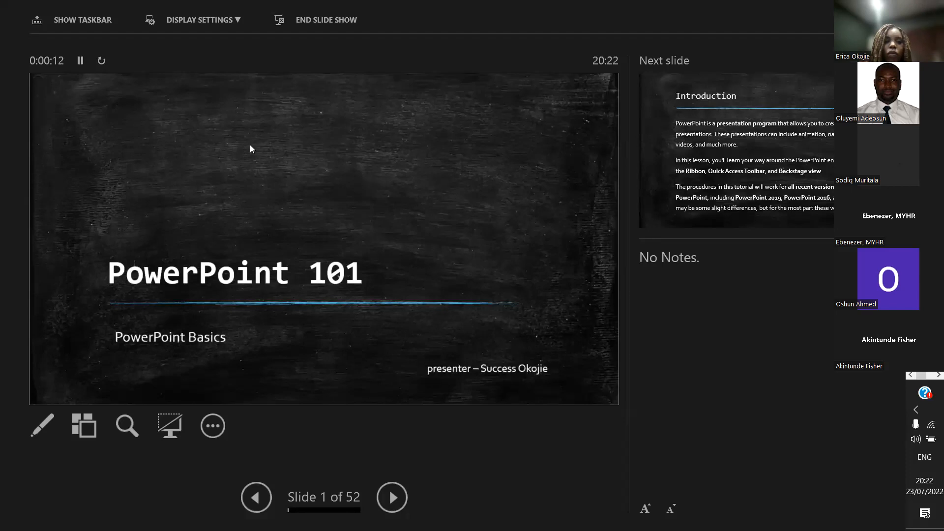
{"action": "left_click", "coordinate": [394, 498]}
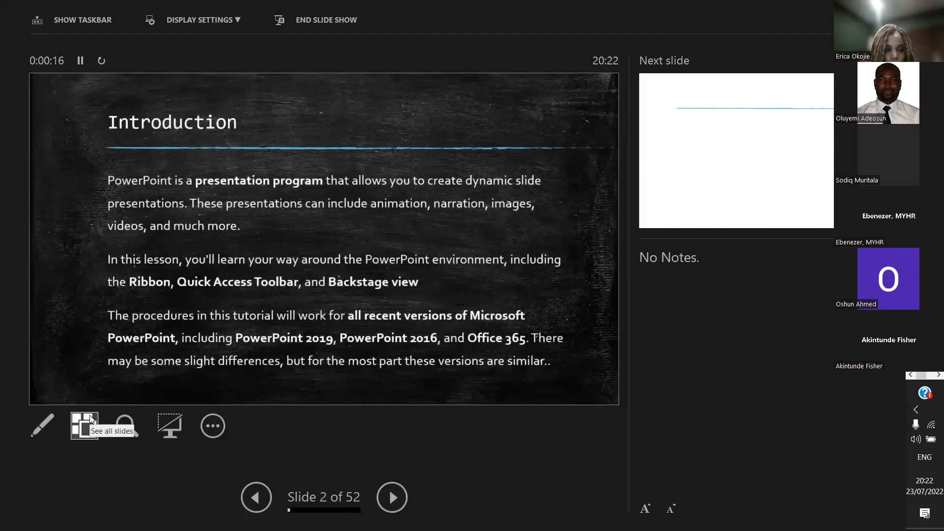
{"action": "left_click", "coordinate": [220, 427]}
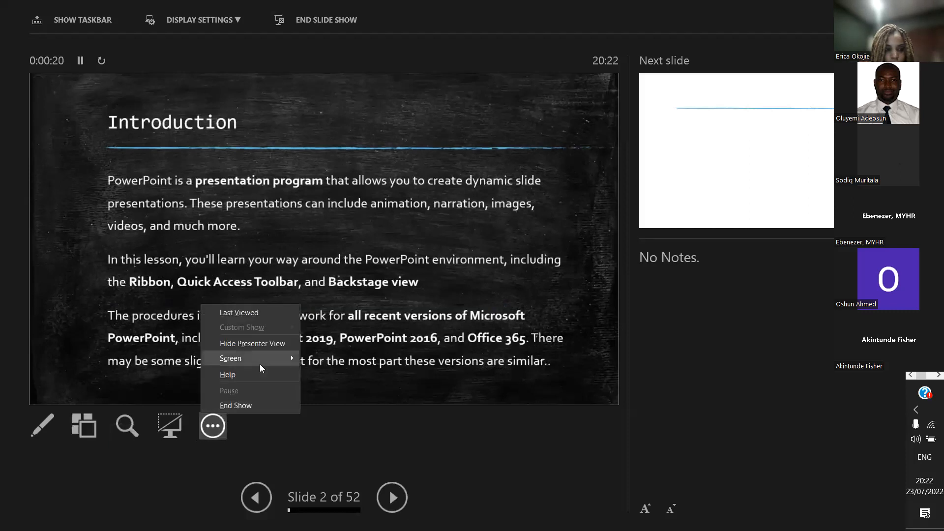
{"action": "mouse_move", "coordinate": [261, 365]}
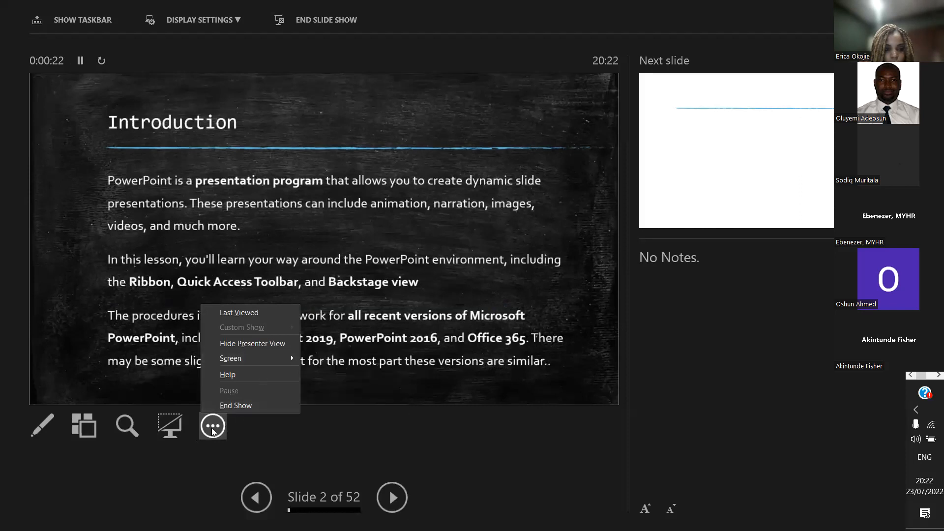
{"action": "left_click", "coordinate": [378, 499]}
{"action": "left_click", "coordinate": [383, 501]}
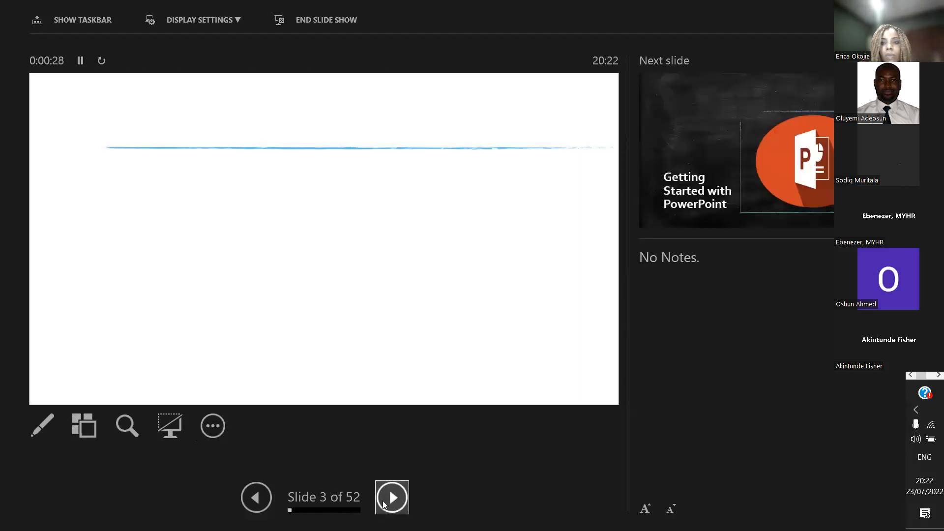
{"action": "left_click", "coordinate": [325, 19]}
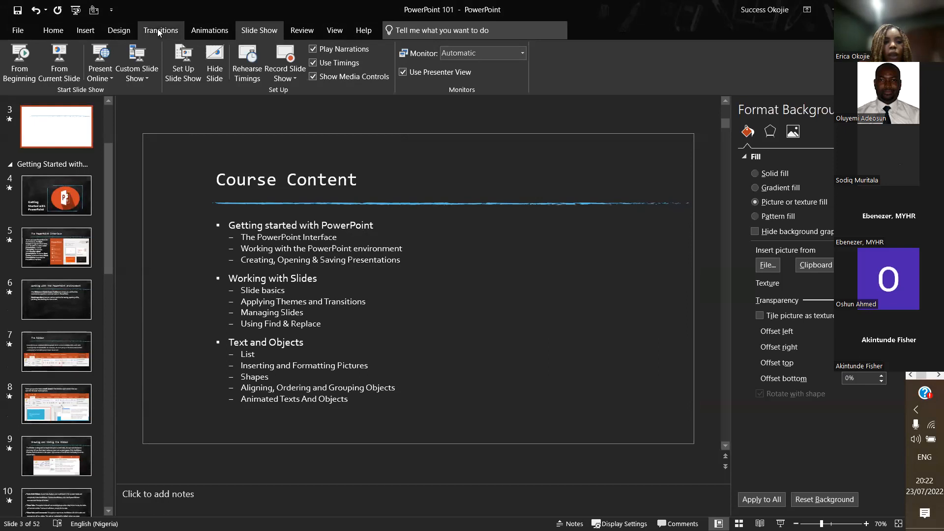
Browse the Music, Downloads and Desktop folders for a custom transition sound, and leave without choosing a file
{"action": "left_click", "coordinate": [157, 29]}
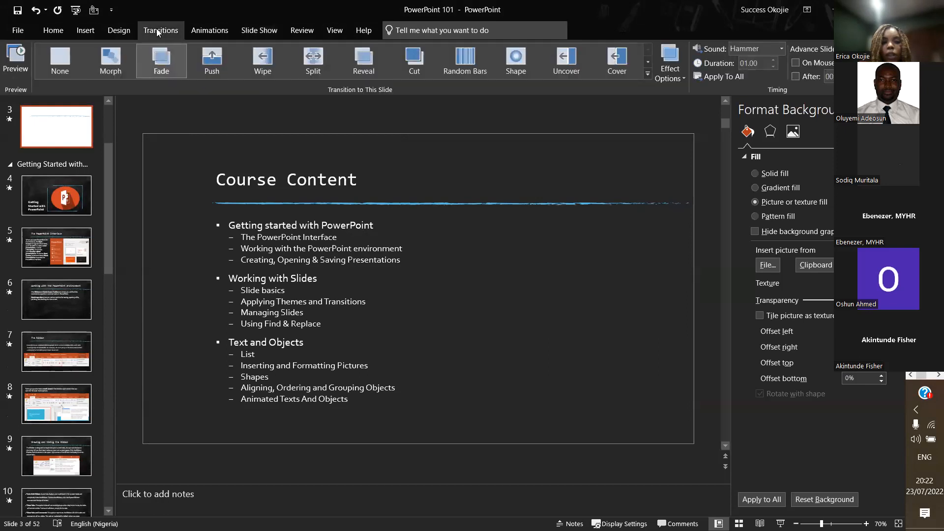
{"action": "left_click", "coordinate": [778, 47]}
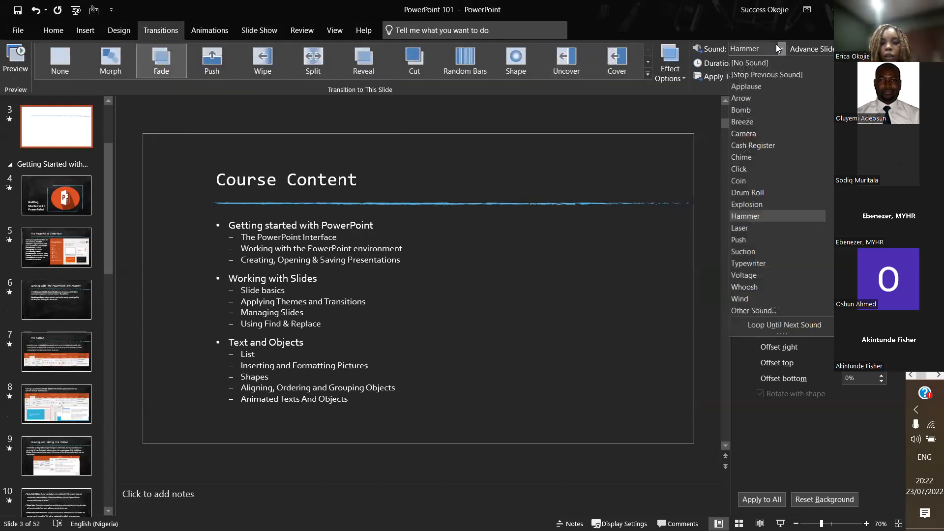
{"action": "left_click", "coordinate": [770, 311]}
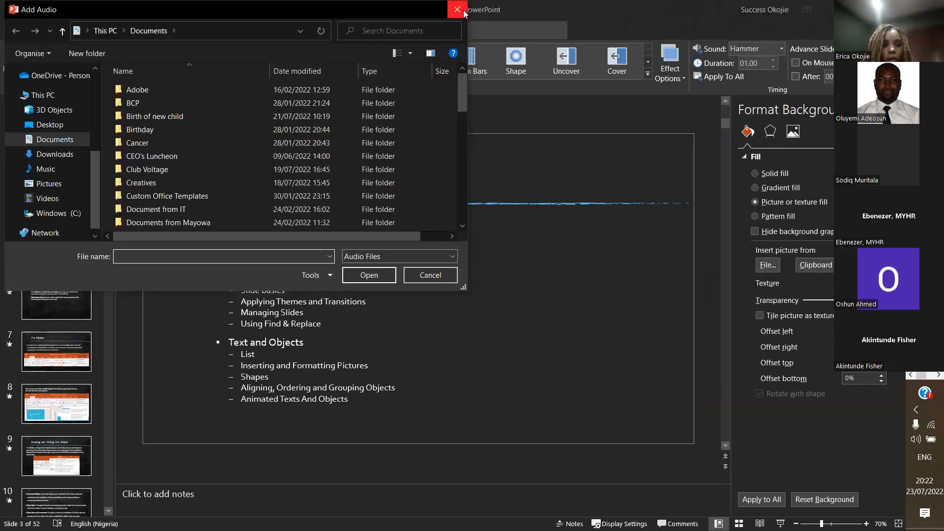
{"action": "left_click", "coordinate": [60, 171]}
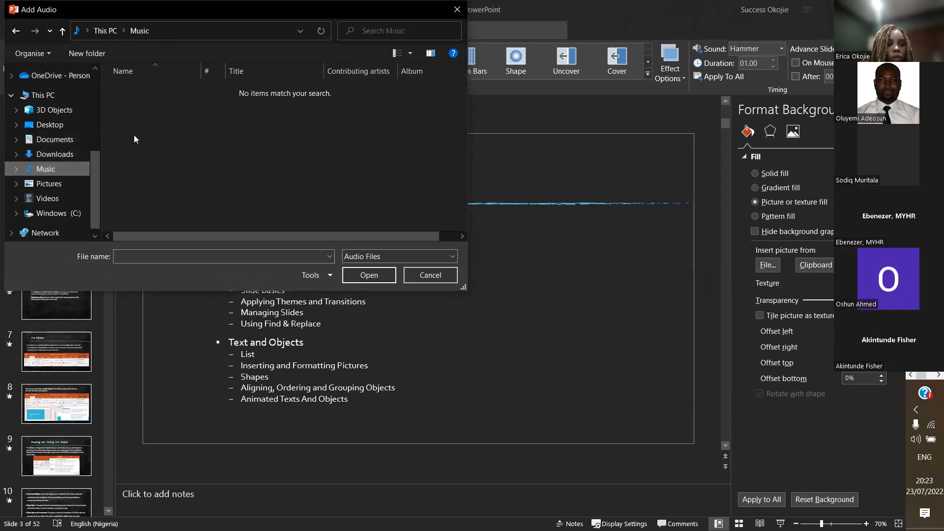
{"action": "left_click", "coordinate": [64, 154]}
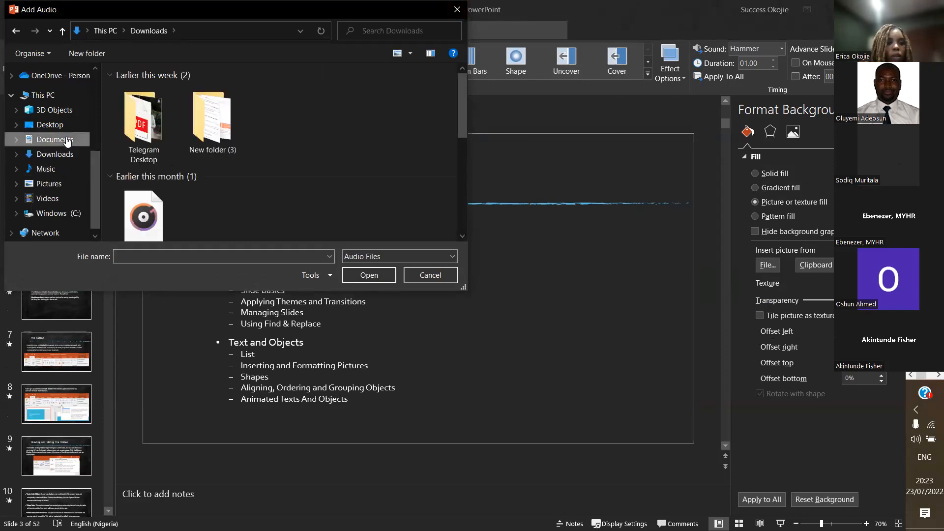
{"action": "left_click", "coordinate": [67, 142]}
{"action": "left_click", "coordinate": [65, 127]}
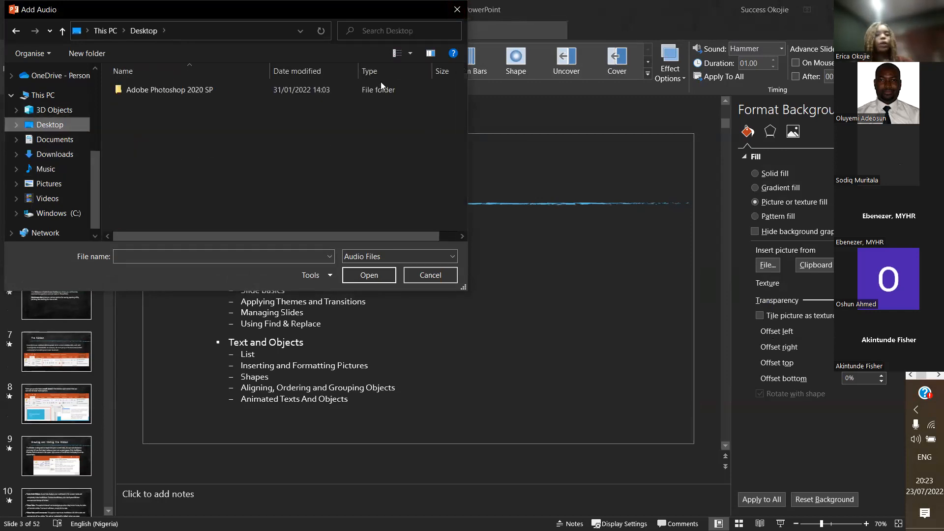
{"action": "left_click", "coordinate": [458, 10]}
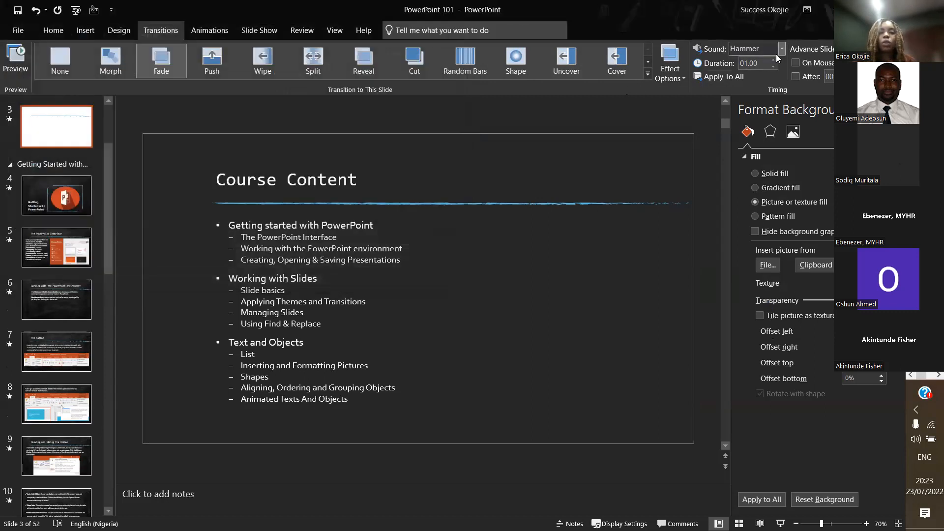
Show slides 4 and 5, and return to the PowerPoint 101 title slide
{"action": "left_click", "coordinate": [56, 186]}
{"action": "left_click", "coordinate": [54, 249]}
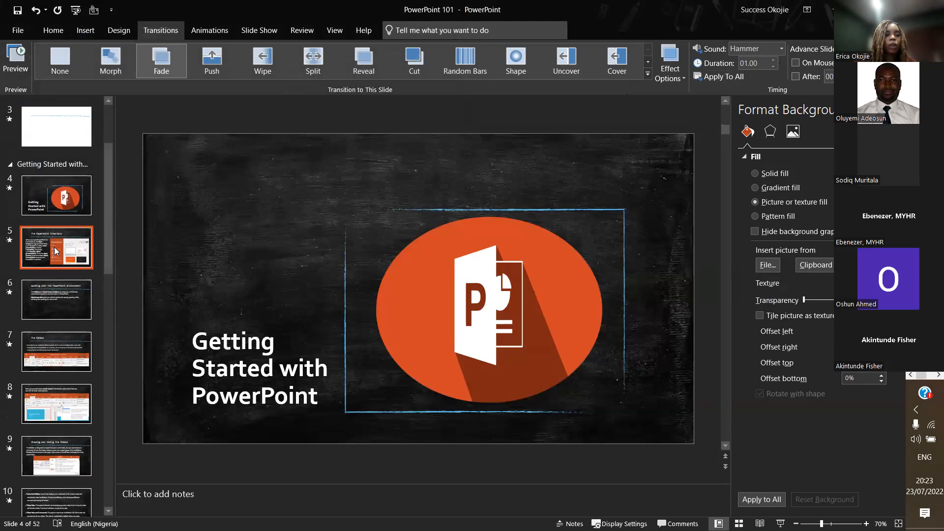
{"action": "left_click", "coordinate": [57, 212]}
{"action": "left_click", "coordinate": [57, 261]}
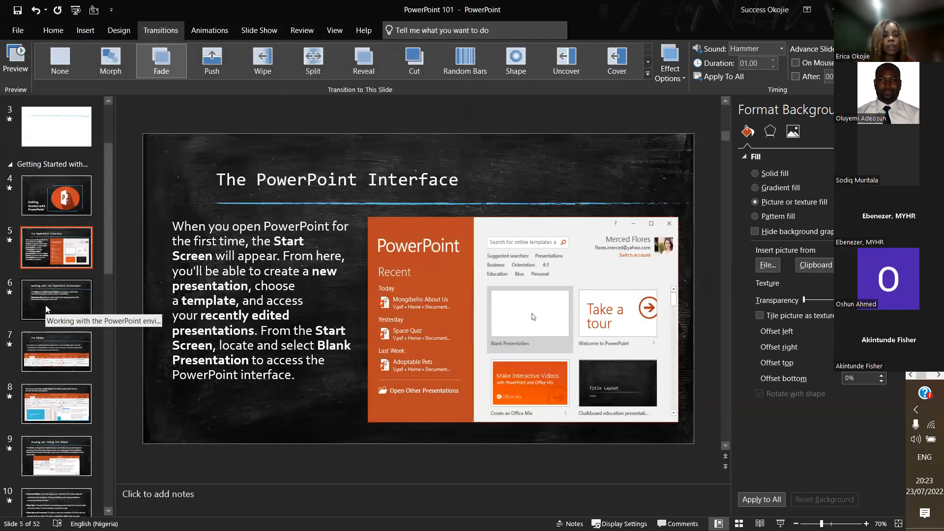
{"action": "scroll", "coordinate": [67, 148], "scroll_direction": "up", "scroll_amount": 3}
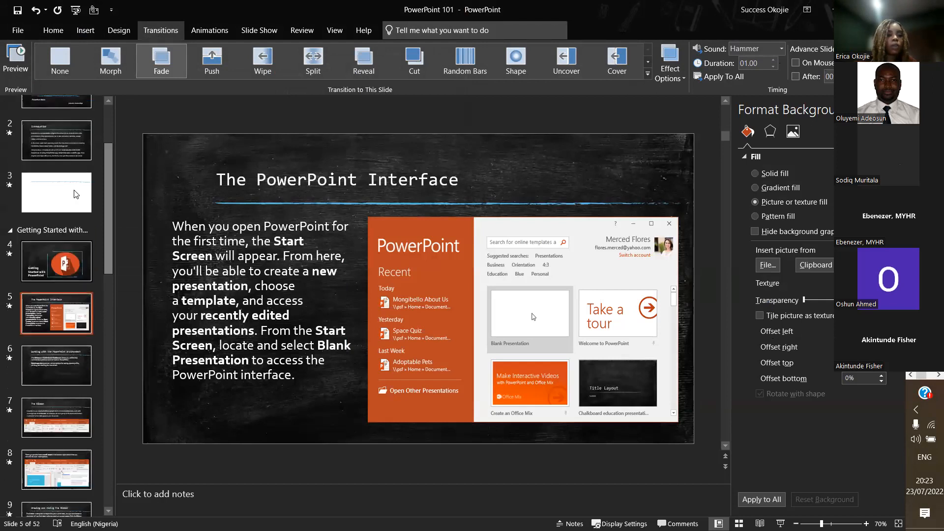
{"action": "left_click", "coordinate": [68, 142]}
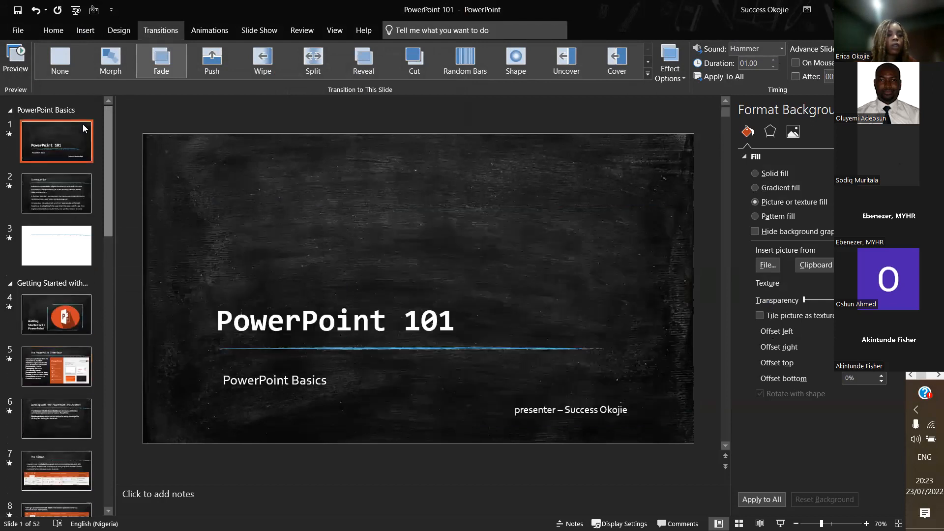
Preview the transitions on slides 1 to 4 one after another
{"action": "left_click", "coordinate": [9, 135]}
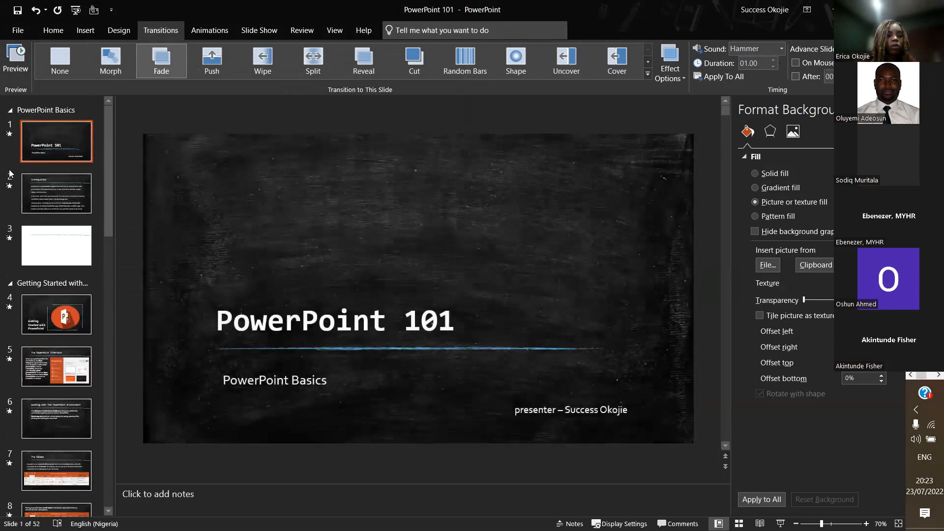
{"action": "left_click", "coordinate": [9, 192]}
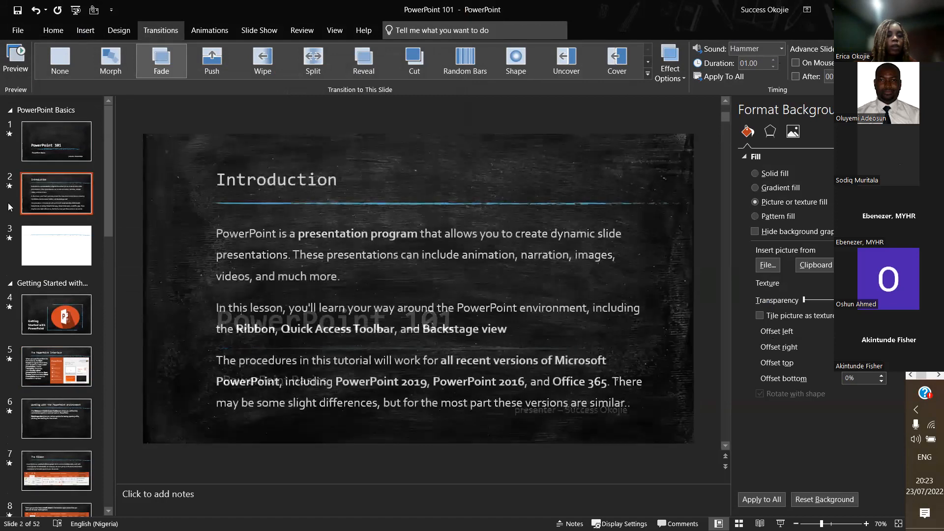
{"action": "left_click", "coordinate": [10, 240]}
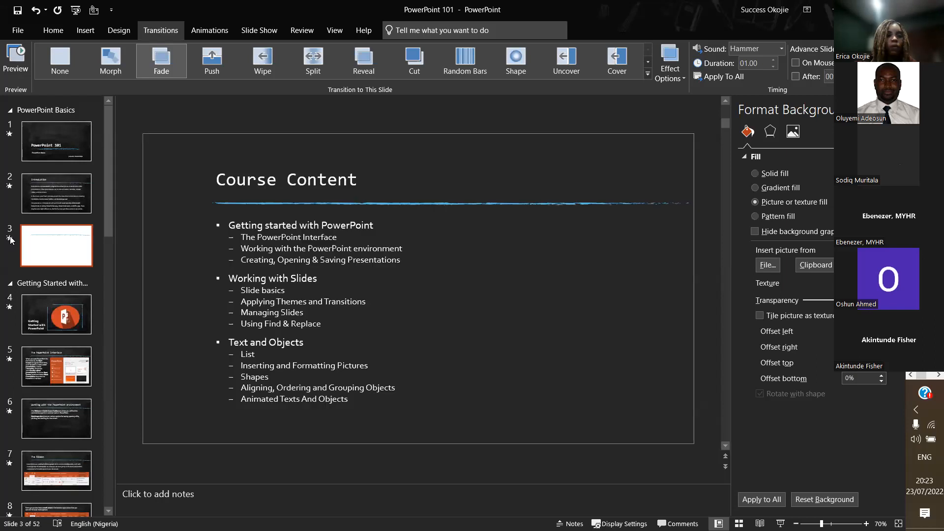
{"action": "left_click", "coordinate": [3, 306]}
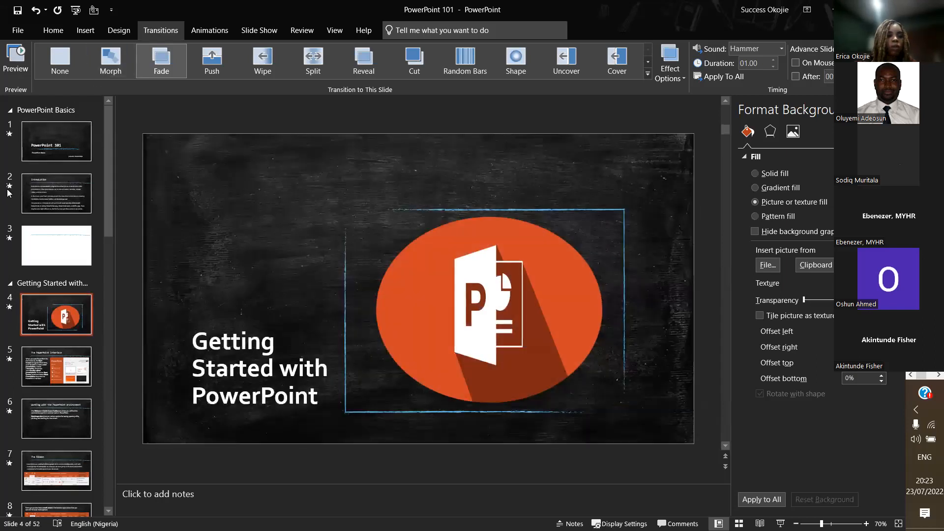
Apply the Morph transition to the Introduction slide and the Wipe transition to the Course Content slide
{"action": "key", "text": "Up"}
{"action": "key", "text": "Up"}
{"action": "left_click", "coordinate": [111, 61]}
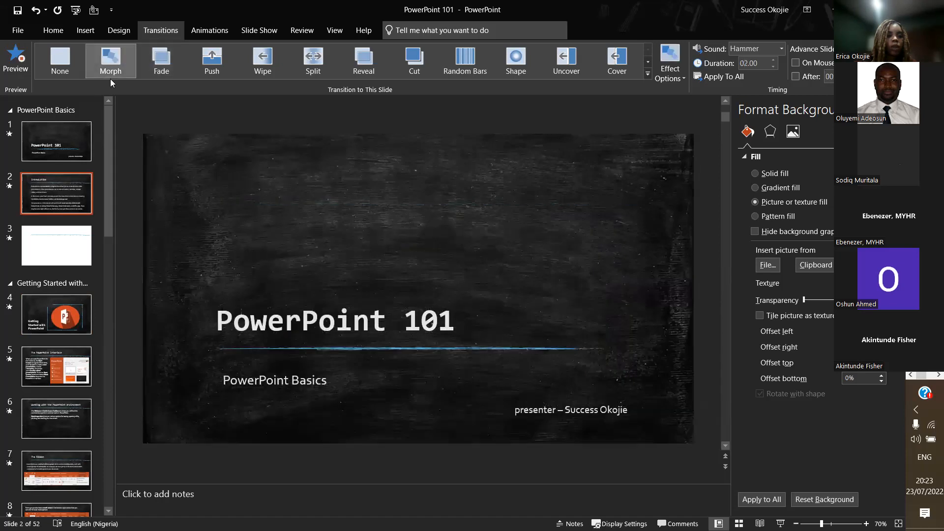
{"action": "left_click", "coordinate": [2, 240]}
{"action": "left_click", "coordinate": [281, 71]}
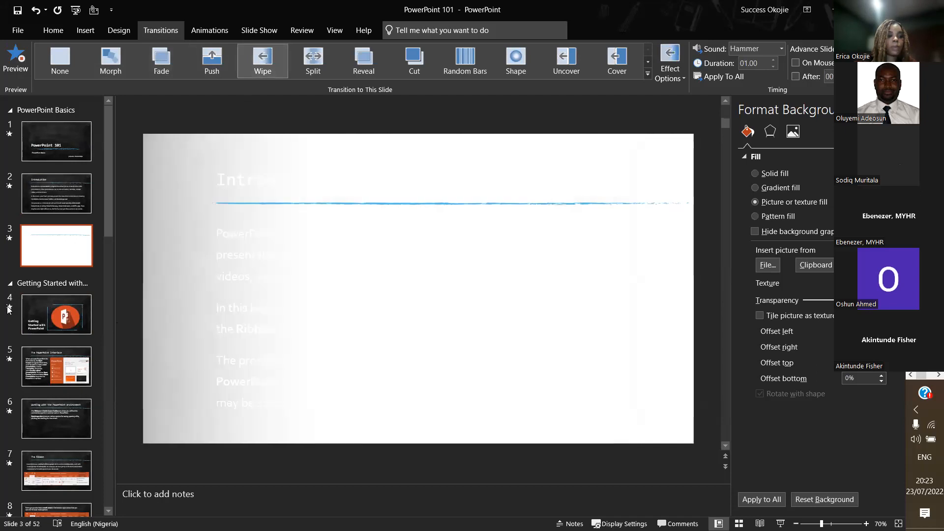
Apply the Reveal transition to slide 4 and the Cut transition to slide 5, The PowerPoint Interface
{"action": "key", "text": "Down"}
{"action": "left_click", "coordinate": [358, 65]}
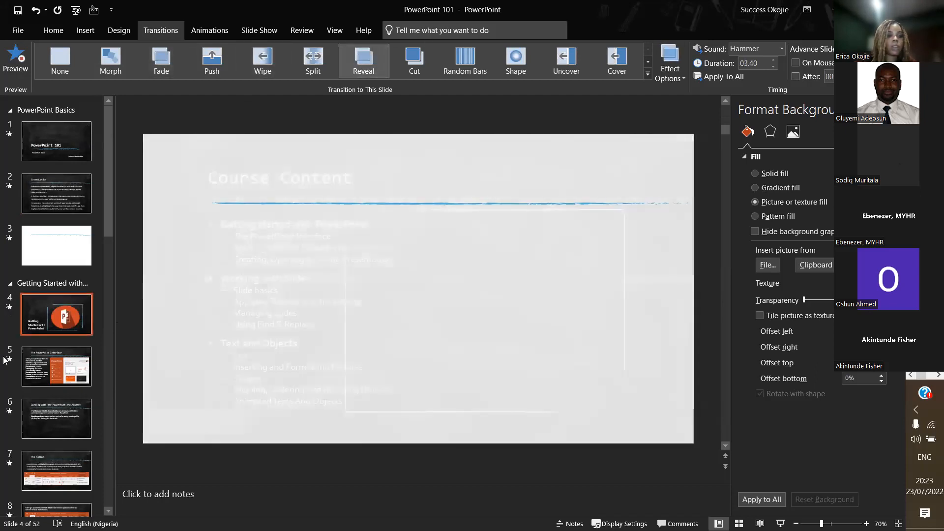
{"action": "left_click", "coordinate": [5, 361]}
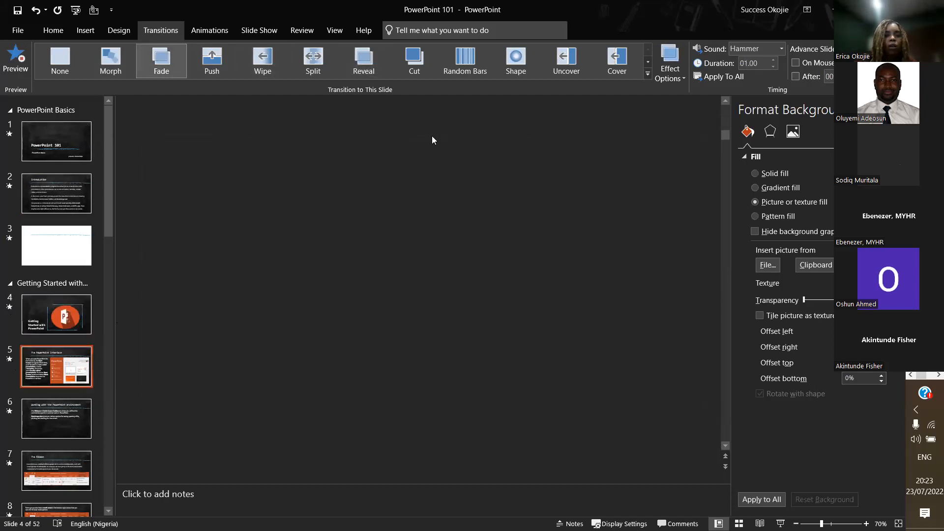
{"action": "left_click", "coordinate": [417, 65]}
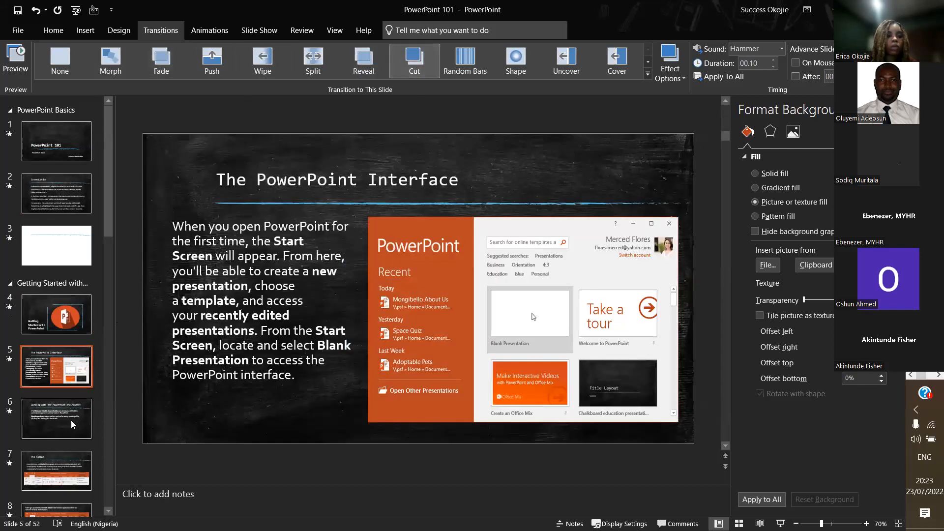
Apply the Random Bars transition to slide 6 and show its Vertical and Horizontal effect options
{"action": "left_click", "coordinate": [11, 416]}
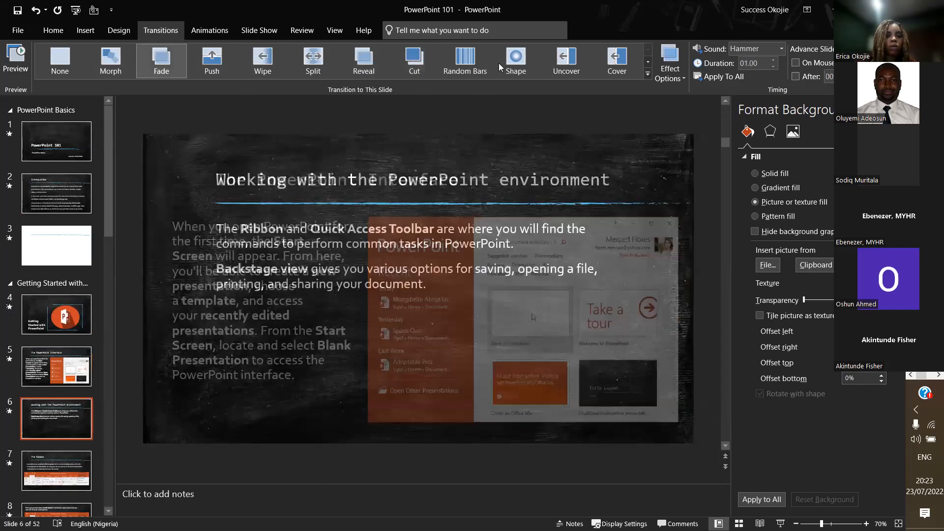
{"action": "scroll", "coordinate": [95, 346], "scroll_direction": "down", "scroll_amount": 5}
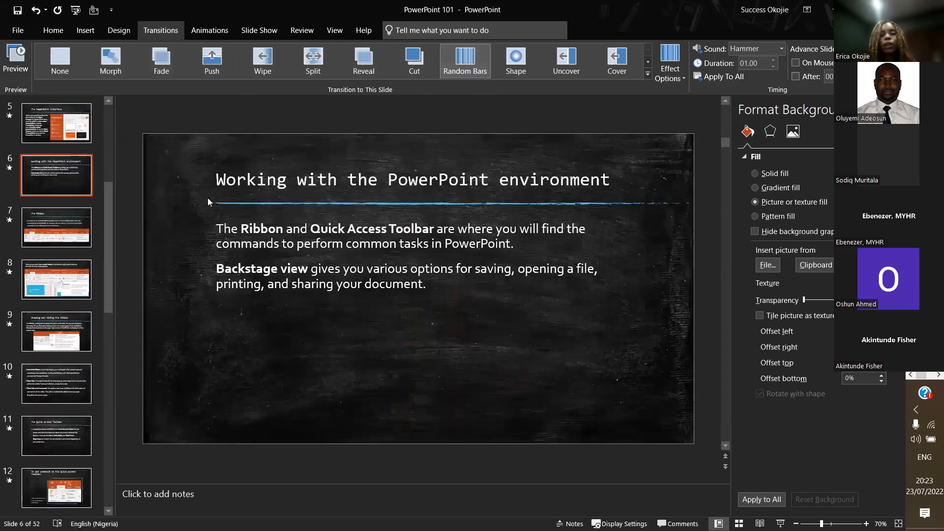
{"action": "left_click", "coordinate": [670, 64]}
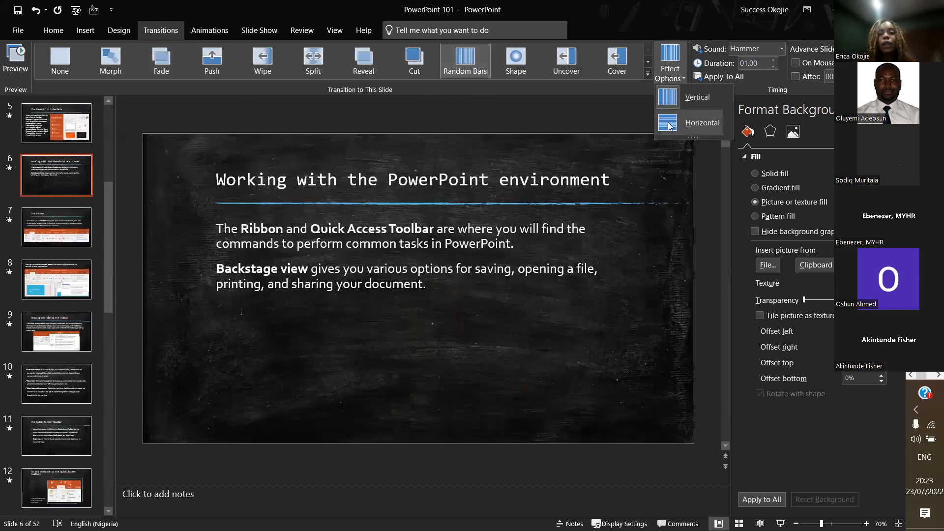
{"action": "left_click", "coordinate": [535, 101]}
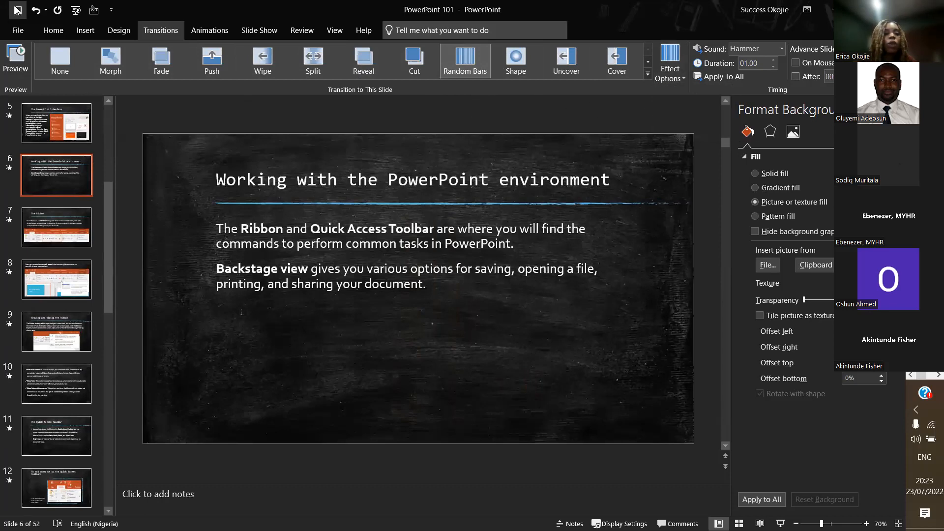
Show the presentation's file information and its print settings, and return to slide 6
{"action": "left_click", "coordinate": [20, 34]}
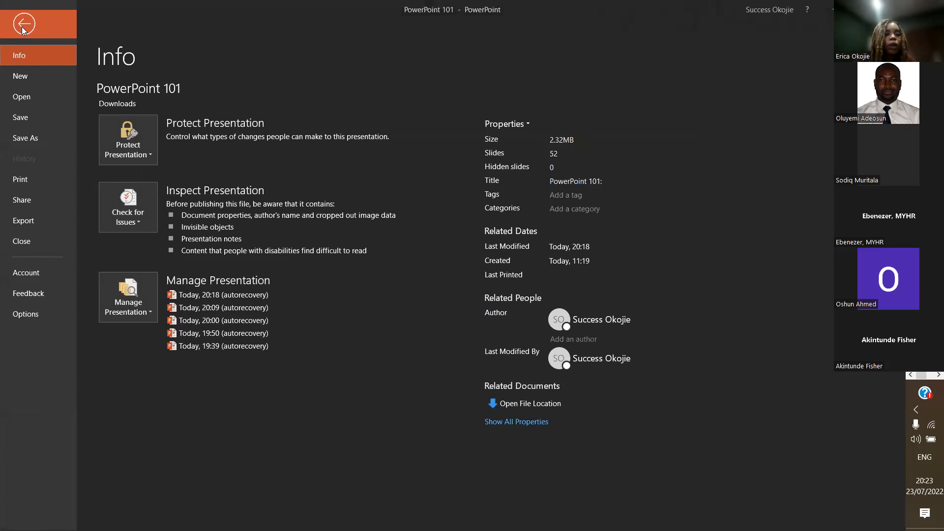
{"action": "key", "text": "Escape"}
{"action": "left_click", "coordinate": [17, 32]}
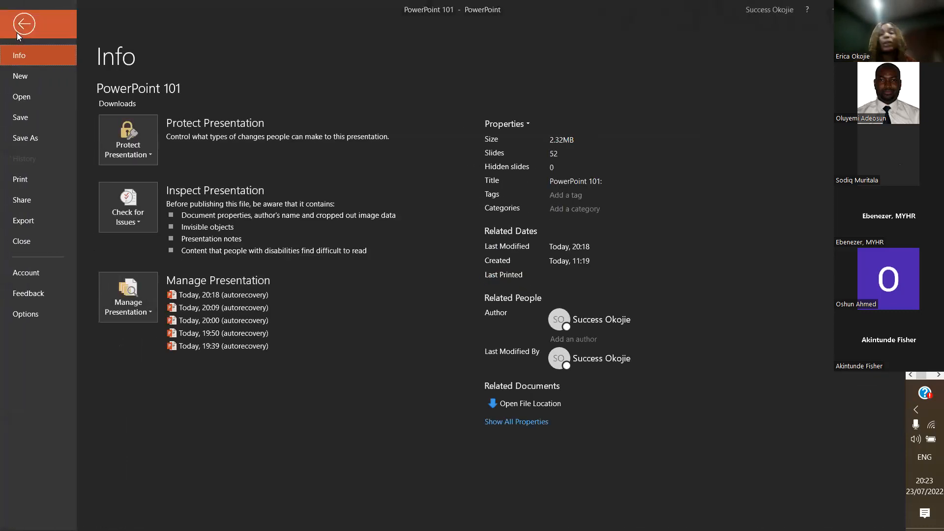
{"action": "left_click", "coordinate": [25, 27]}
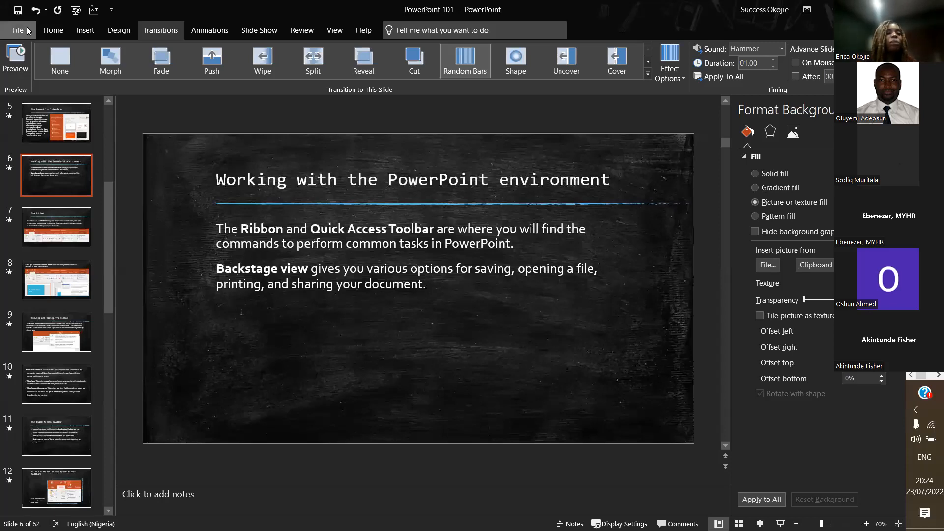
{"action": "left_click", "coordinate": [26, 27]}
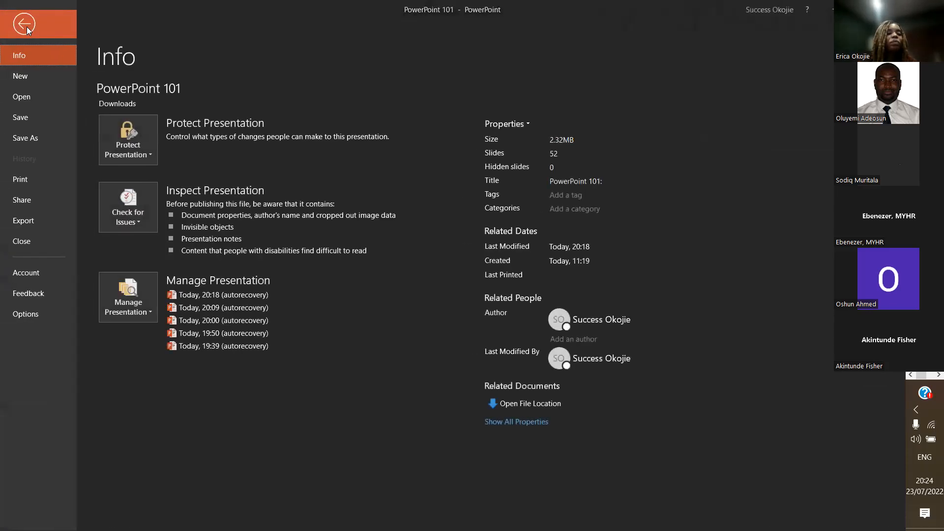
{"action": "left_click", "coordinate": [33, 181]}
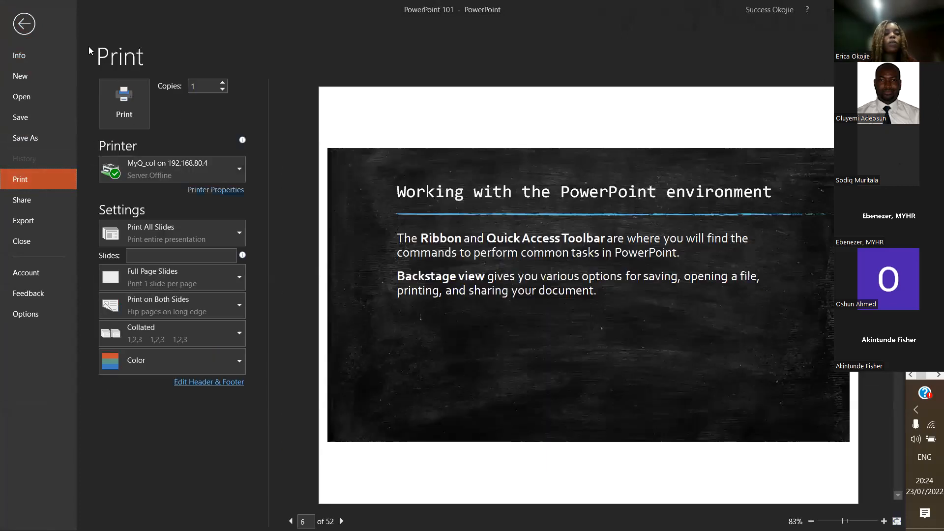
{"action": "left_click", "coordinate": [25, 24]}
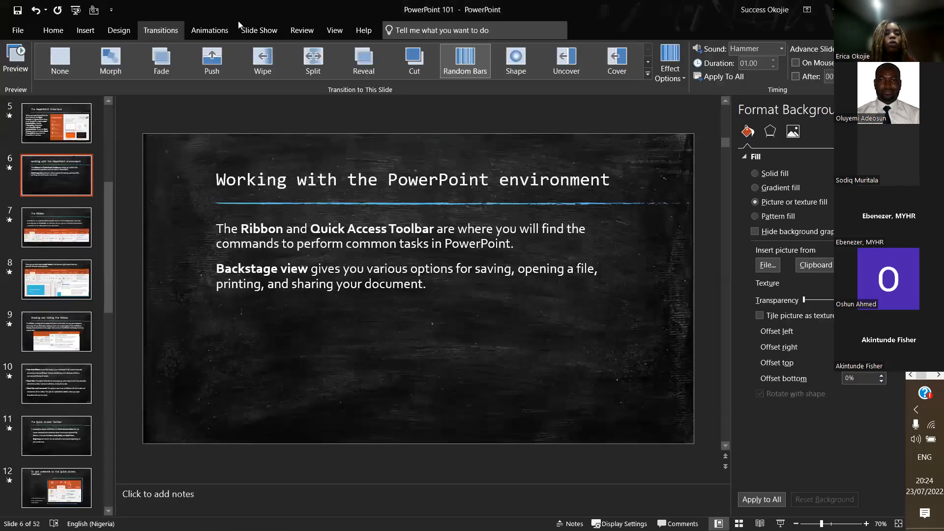
Show the commands for reviewing the presentation and the commands for changing its view
{"action": "left_click", "coordinate": [303, 27]}
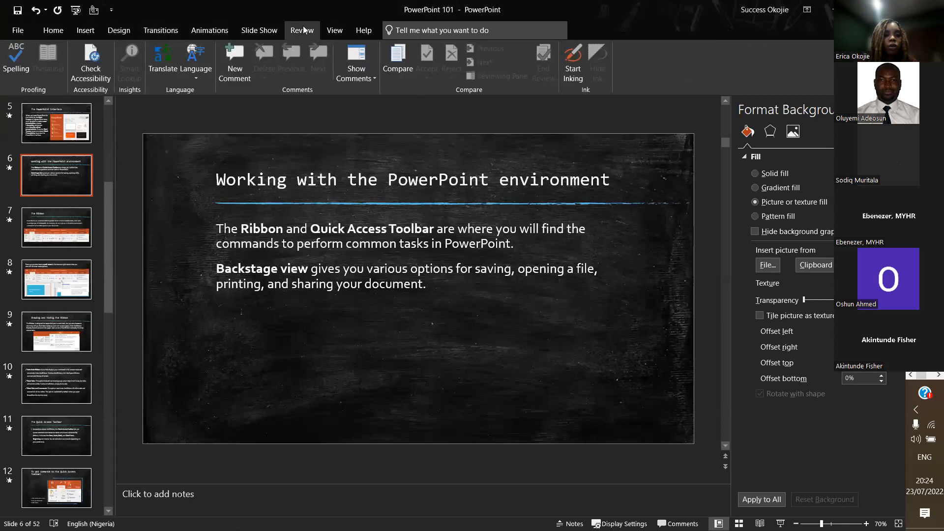
{"action": "left_click", "coordinate": [355, 31]}
{"action": "left_click", "coordinate": [333, 29]}
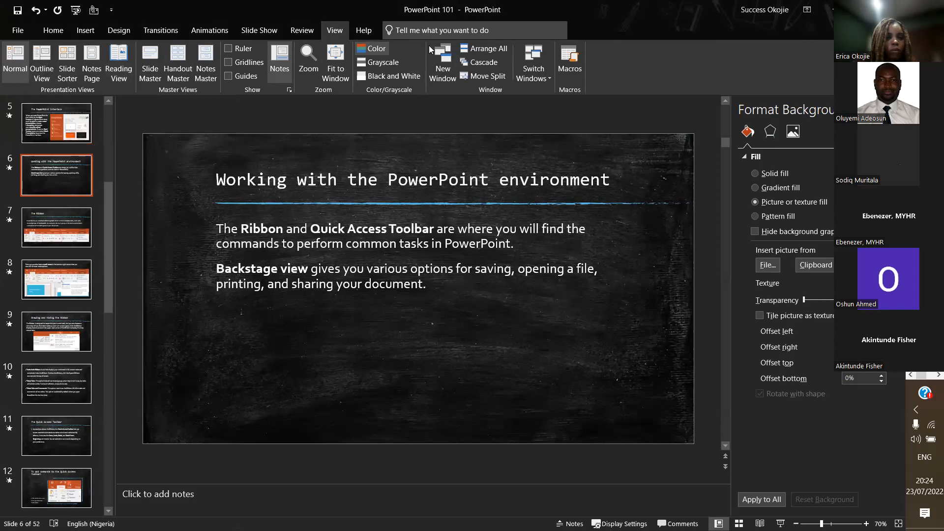
Set the presentation's print layout to handouts with 1 slide per page
{"action": "left_click", "coordinate": [3, 30]}
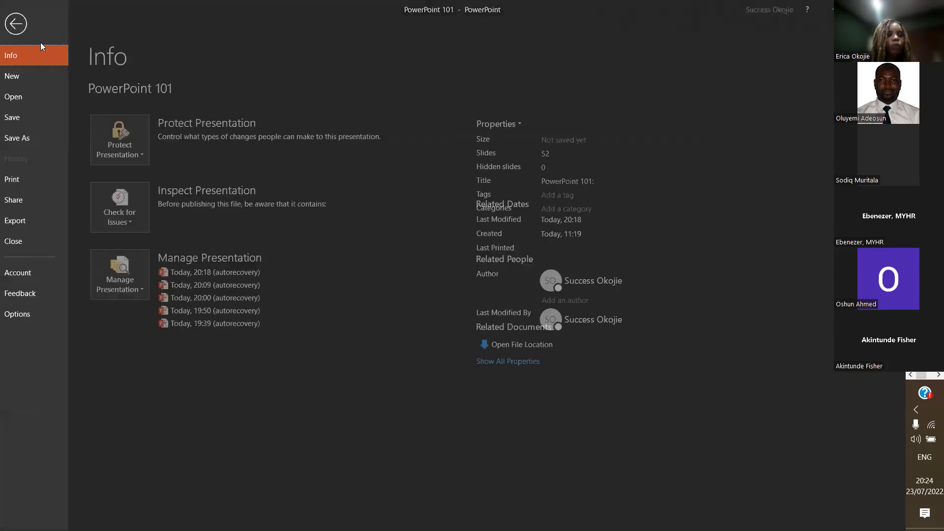
{"action": "left_click", "coordinate": [29, 181]}
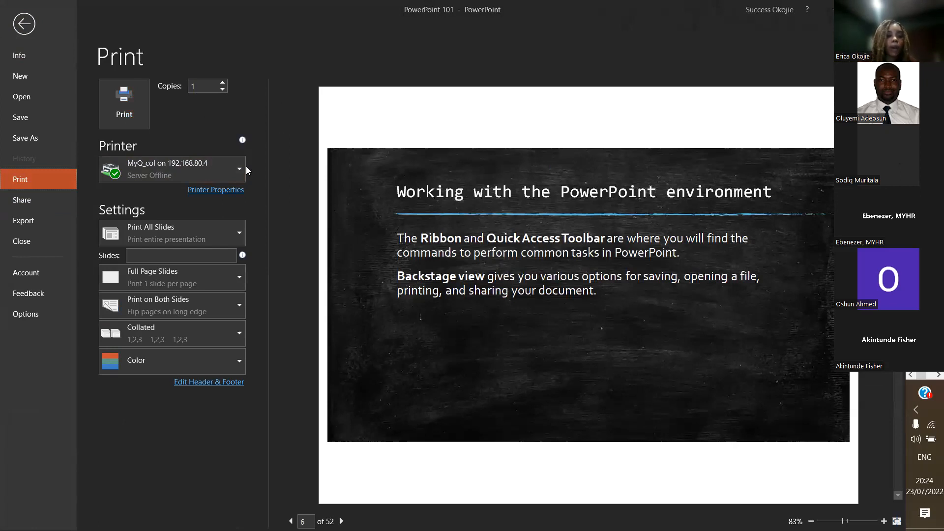
{"action": "left_click", "coordinate": [207, 283]}
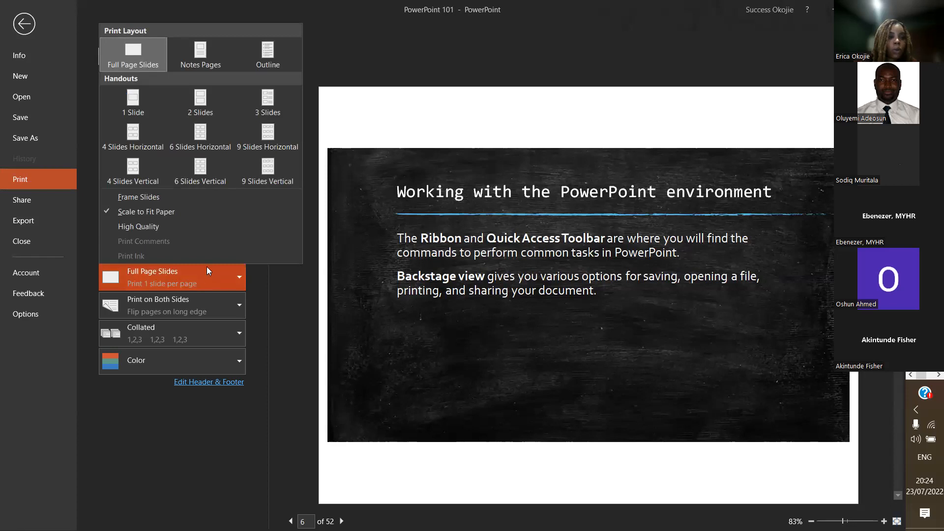
{"action": "left_click", "coordinate": [143, 114]}
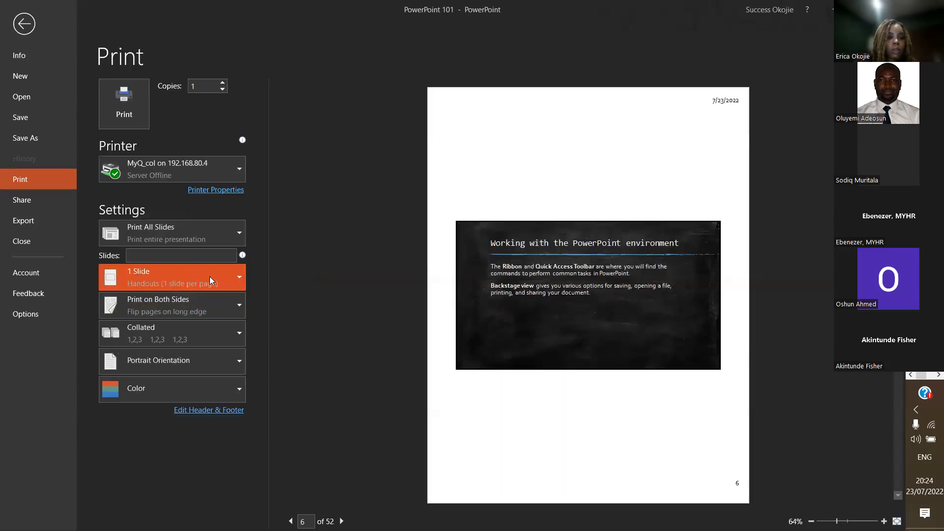
{"action": "left_click", "coordinate": [210, 281]}
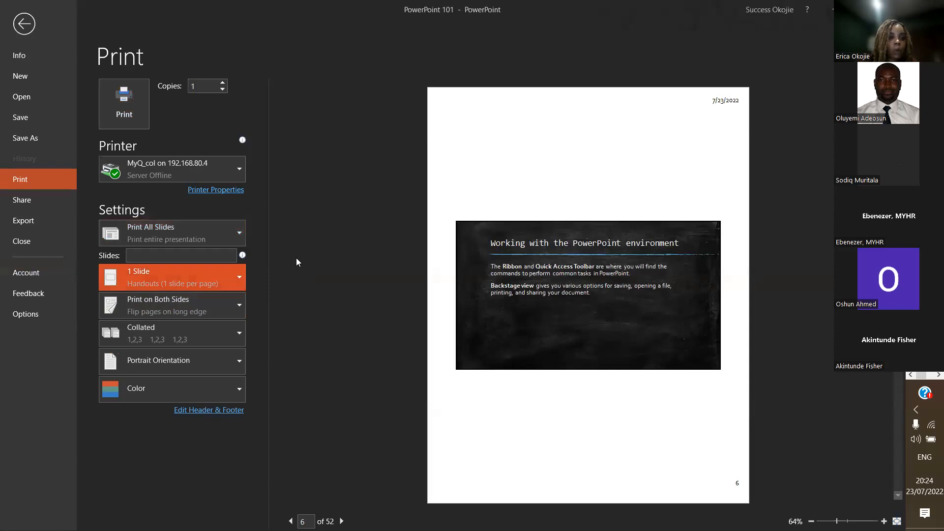
Try Print Selection as the print range, and restore it to Print All Slides
{"action": "left_click", "coordinate": [185, 230]}
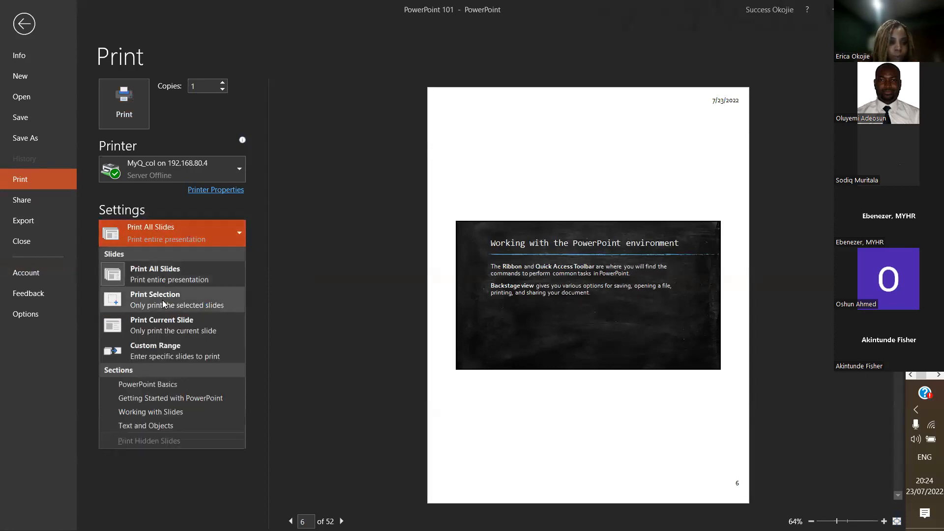
{"action": "left_click", "coordinate": [162, 300]}
{"action": "left_click", "coordinate": [177, 232]}
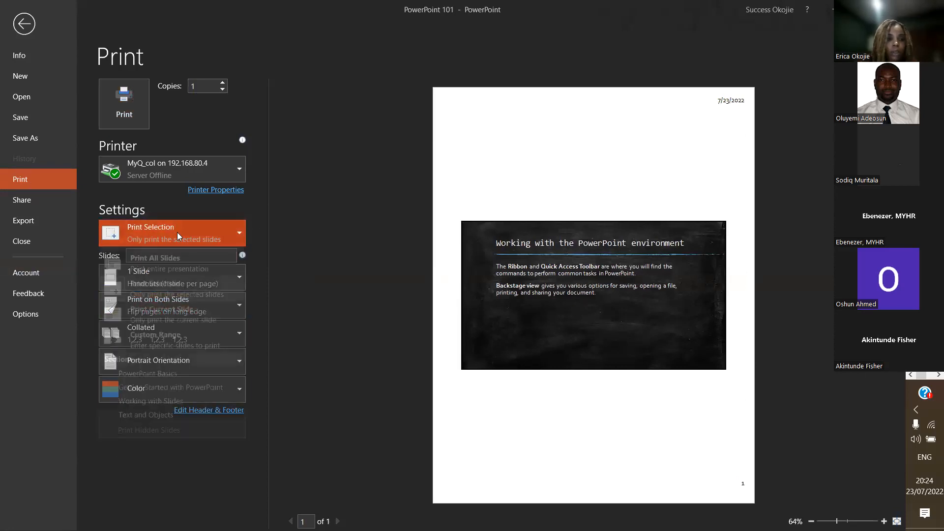
{"action": "left_click", "coordinate": [147, 271]}
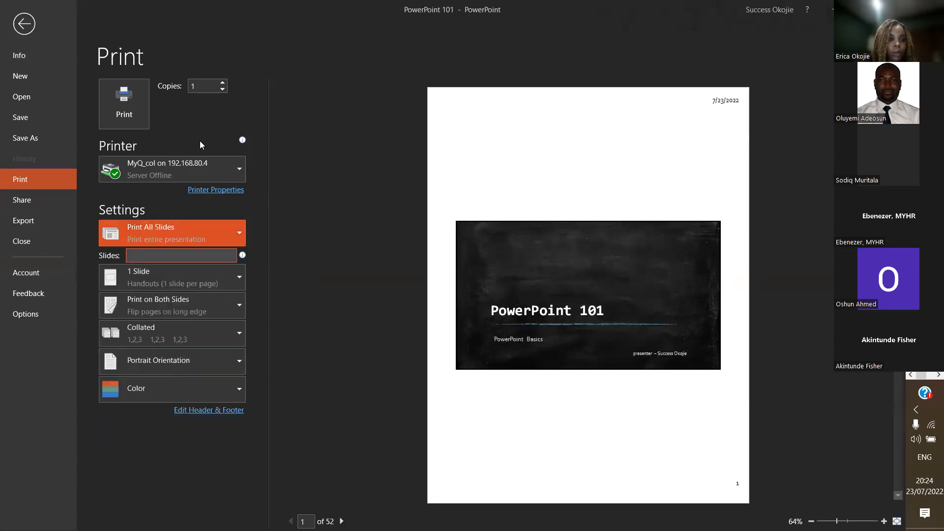
Look through the one-sided, both-sides and collation options for the printout, keeping the current choices
{"action": "left_click", "coordinate": [175, 304]}
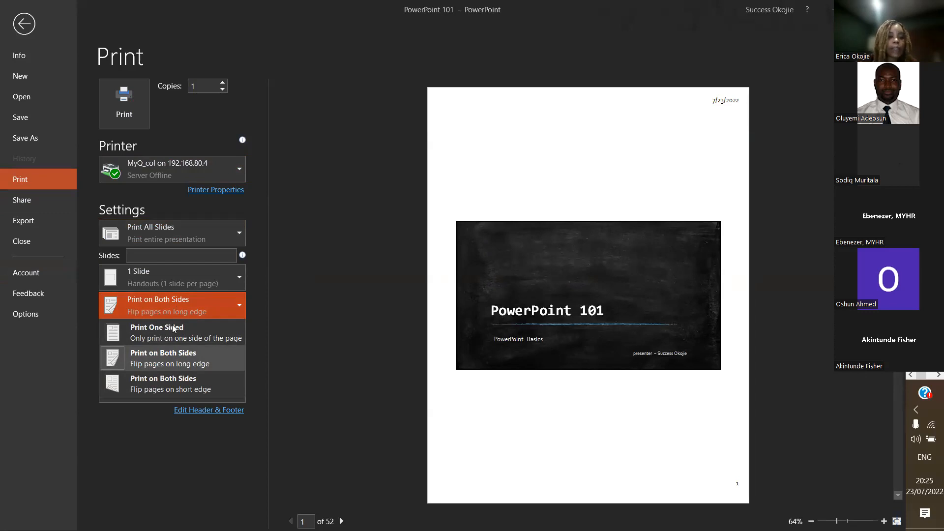
{"action": "left_click", "coordinate": [177, 363]}
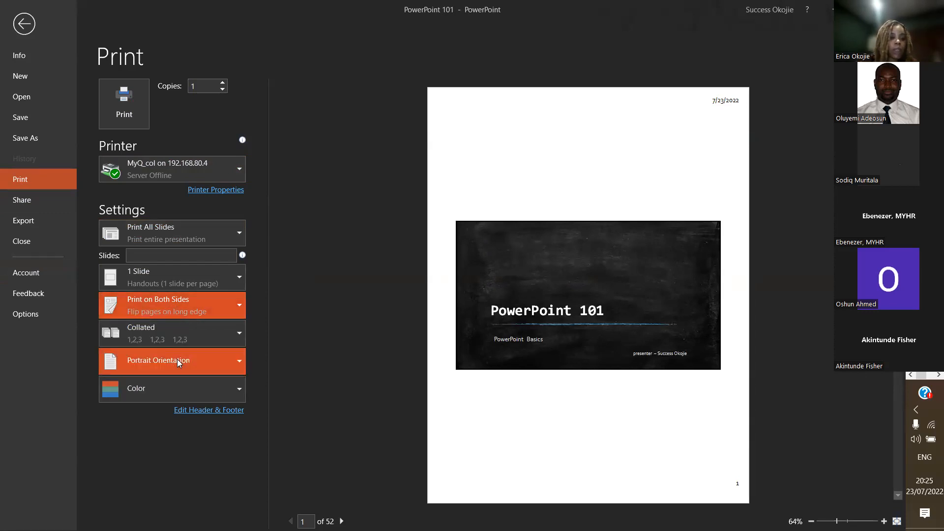
{"action": "left_click", "coordinate": [234, 333]}
{"action": "left_click", "coordinate": [214, 324]}
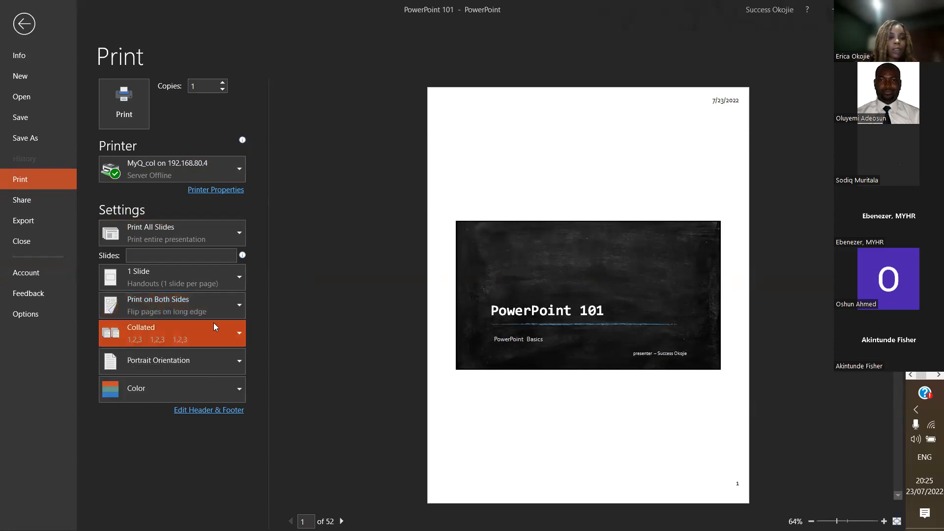
Compare the Color and Grayscale print previews of the title slide, and set the printout to Grayscale
{"action": "left_click", "coordinate": [204, 388]}
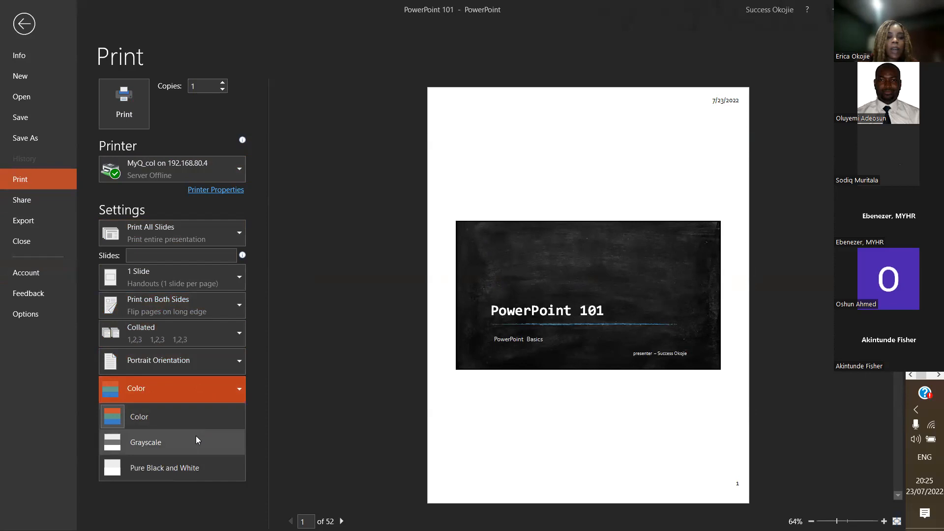
{"action": "left_click", "coordinate": [207, 413]}
{"action": "left_click", "coordinate": [211, 388]}
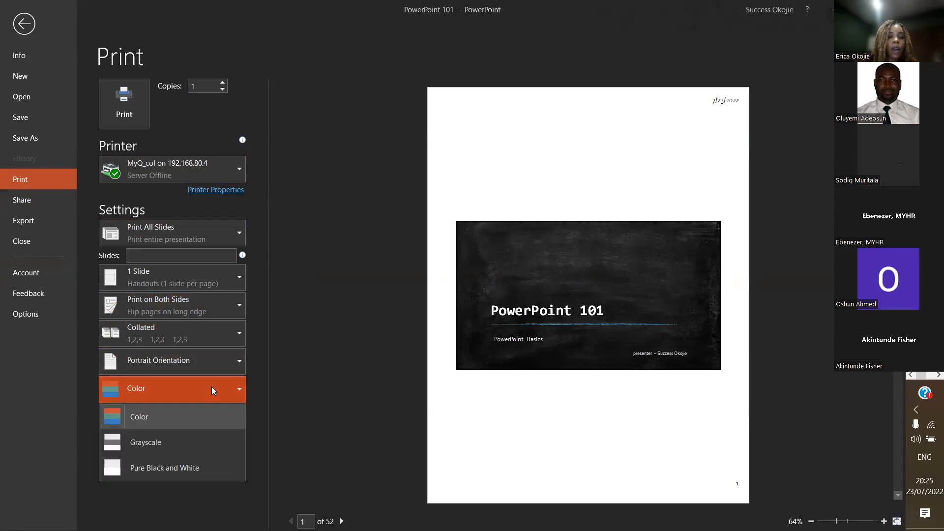
{"action": "left_click", "coordinate": [214, 441]}
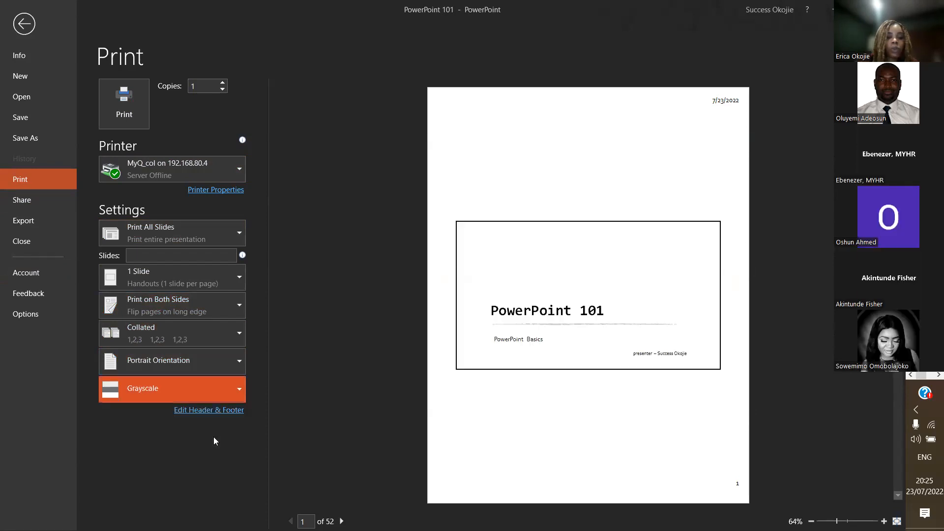
{"action": "left_click", "coordinate": [211, 388]}
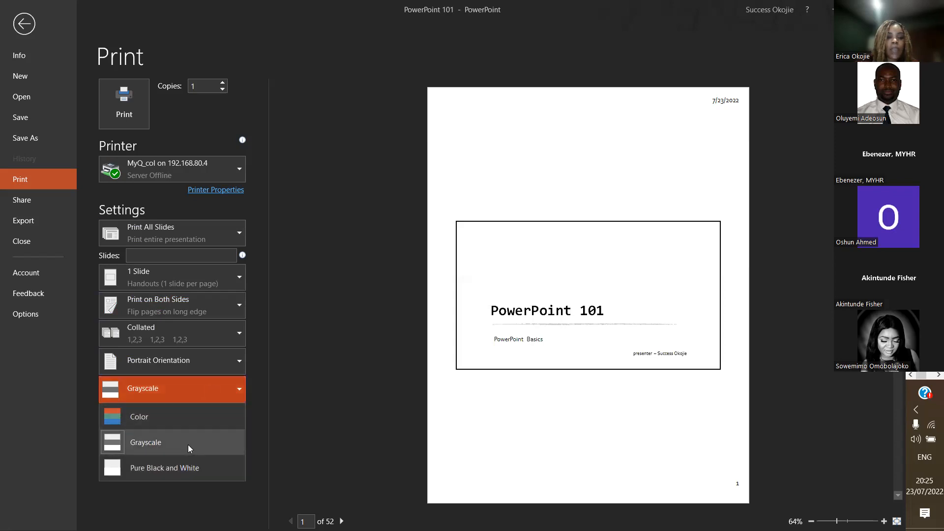
{"action": "left_click", "coordinate": [187, 444]}
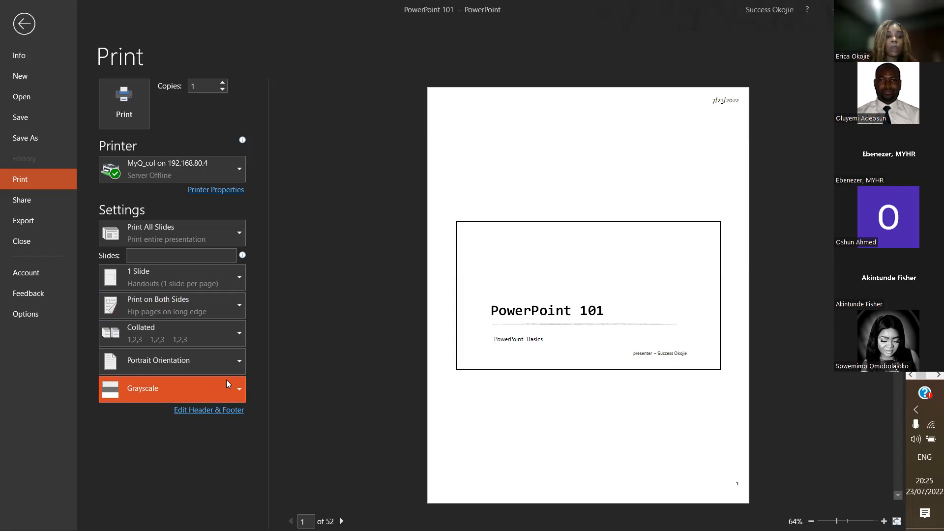
{"action": "left_click", "coordinate": [226, 379]}
{"action": "left_click", "coordinate": [188, 416]}
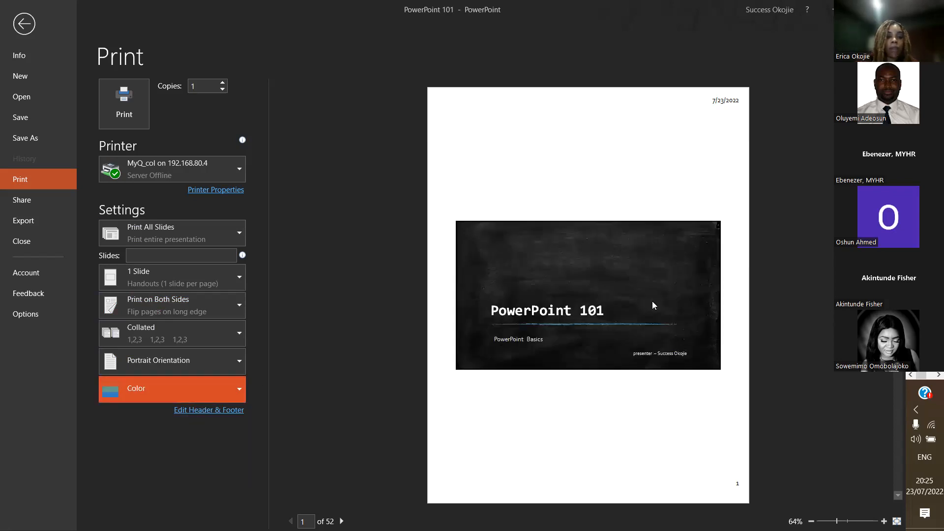
{"action": "left_click", "coordinate": [192, 390]}
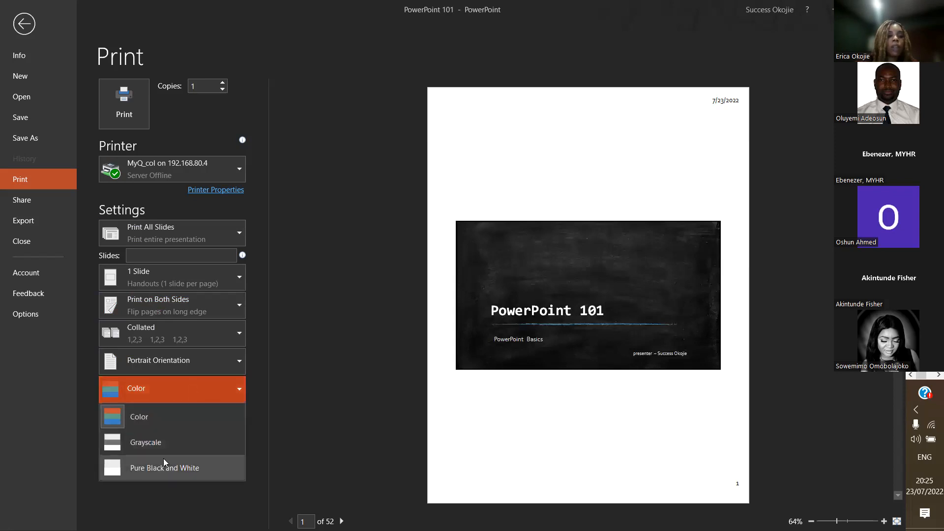
{"action": "left_click", "coordinate": [171, 452]}
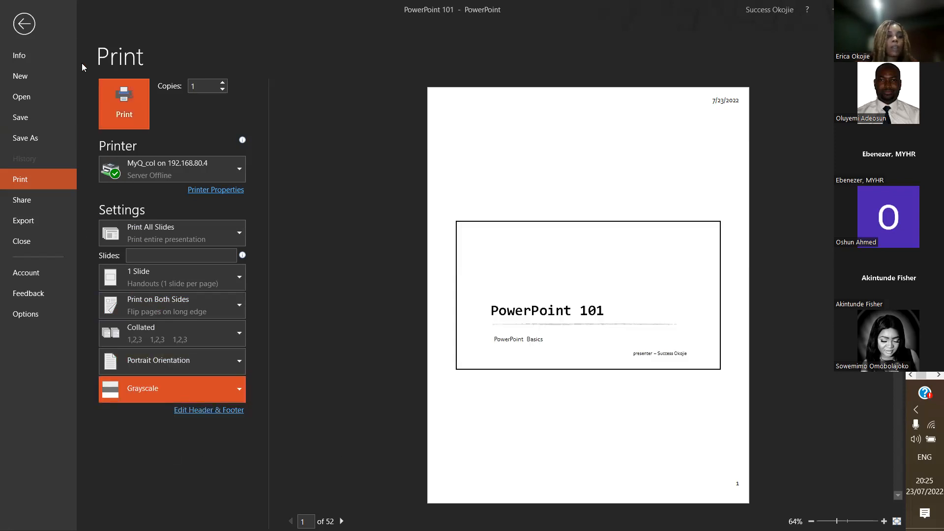